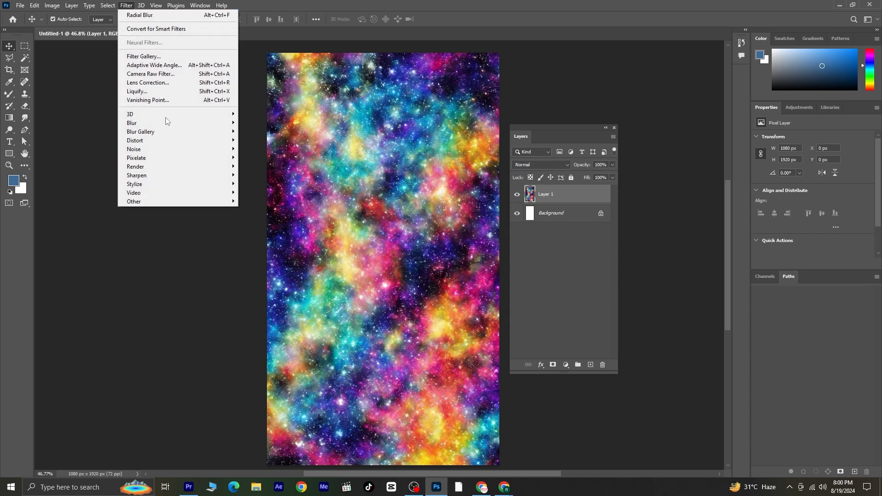
Apply a Radial Blur to the galaxy layer with amount 82, Zoom method and Best quality.
mouse_move(177, 122)
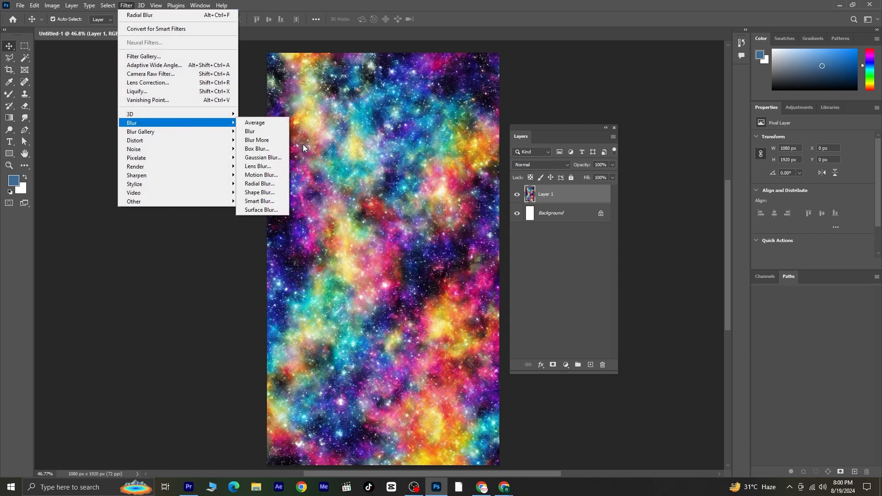
left_click(260, 184)
left_click_drag(431, 123, 570, 140)
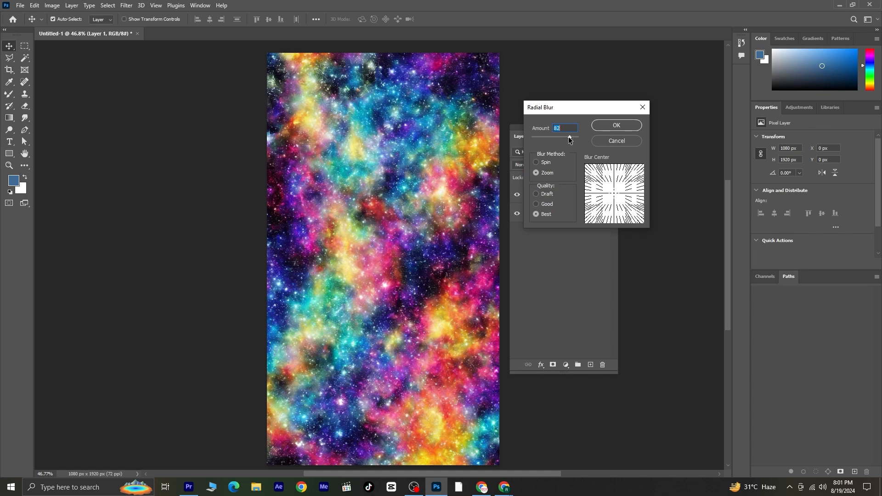
left_click(538, 174)
left_click(620, 126)
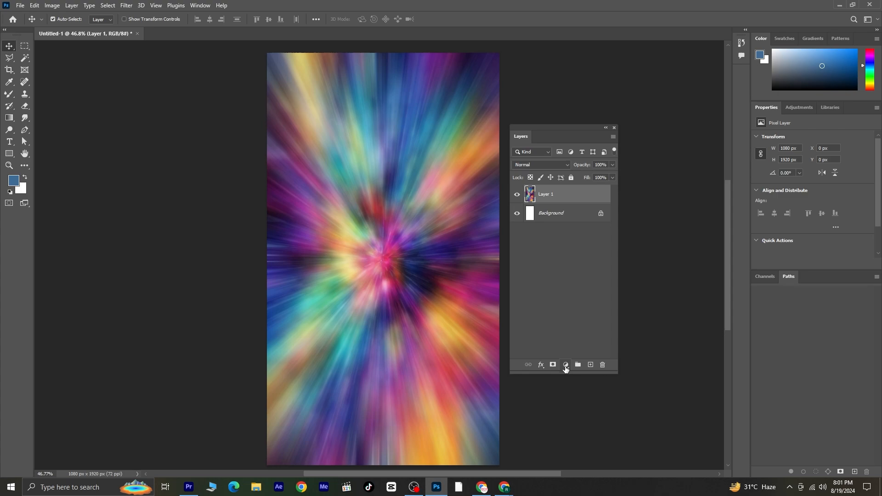
Add a Levels adjustment layer above the blurred layer and adjust its input levels slider.
left_click(567, 366)
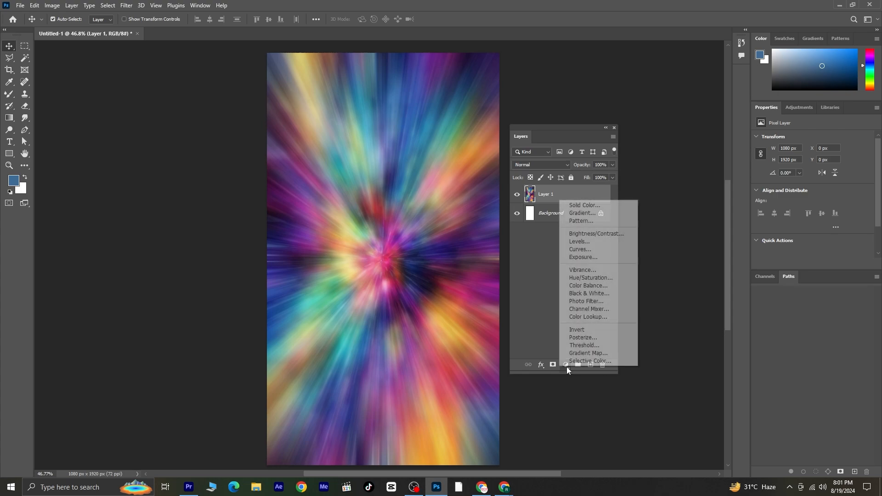
left_click(580, 241)
left_click_drag(768, 208, 858, 207)
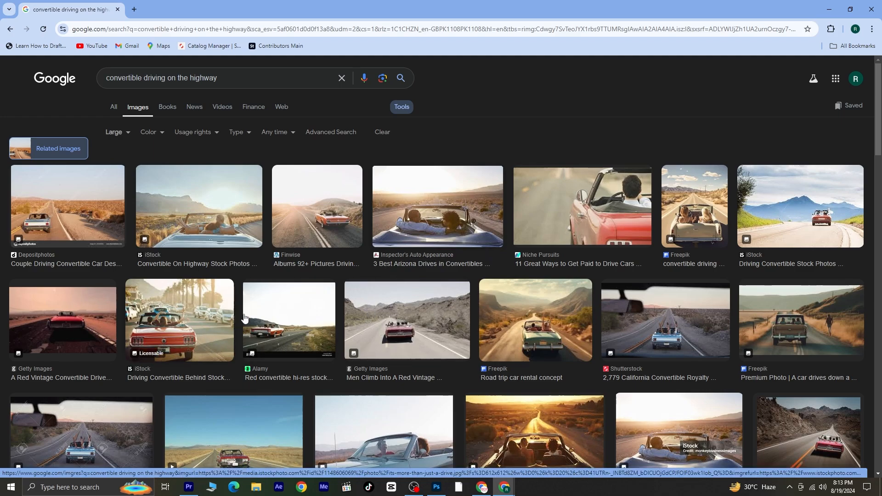
Browse the image results for convertible driving on the highway and copy the cadillac in the Arizona desert image.
scroll(753, 274, "down", 1)
scroll(753, 275, "down", 10)
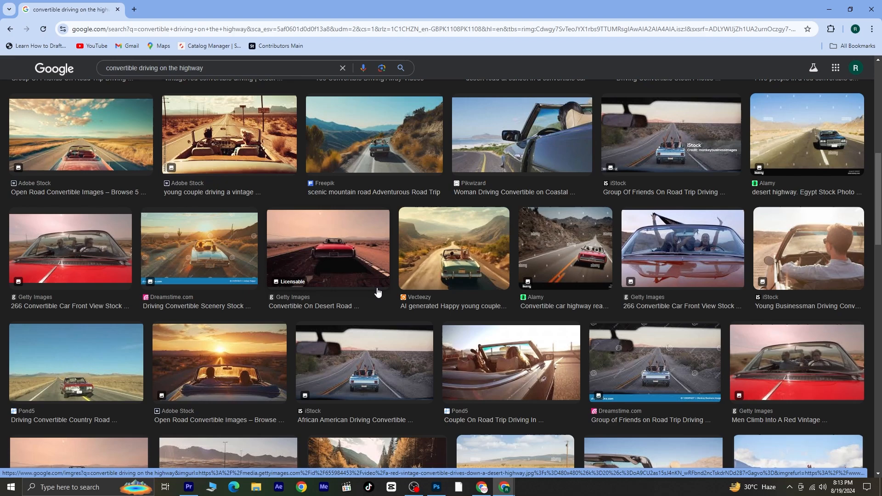
scroll(579, 298, "down", 5)
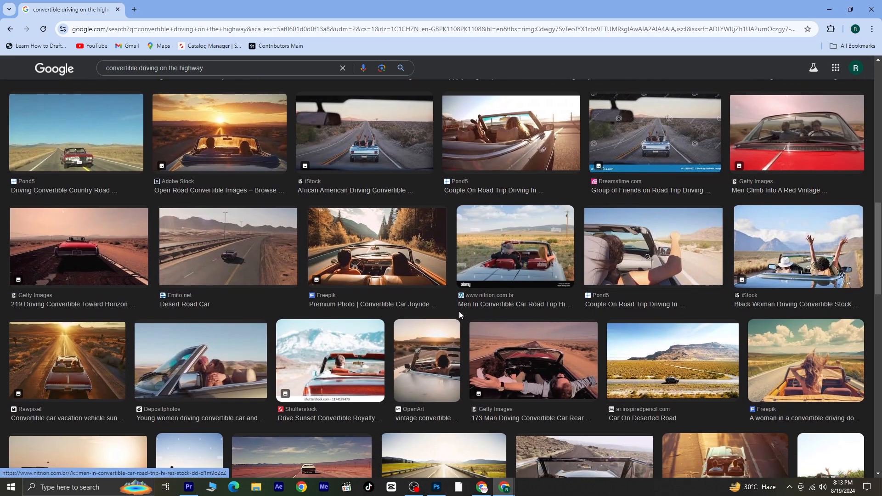
scroll(459, 312, "down", 8)
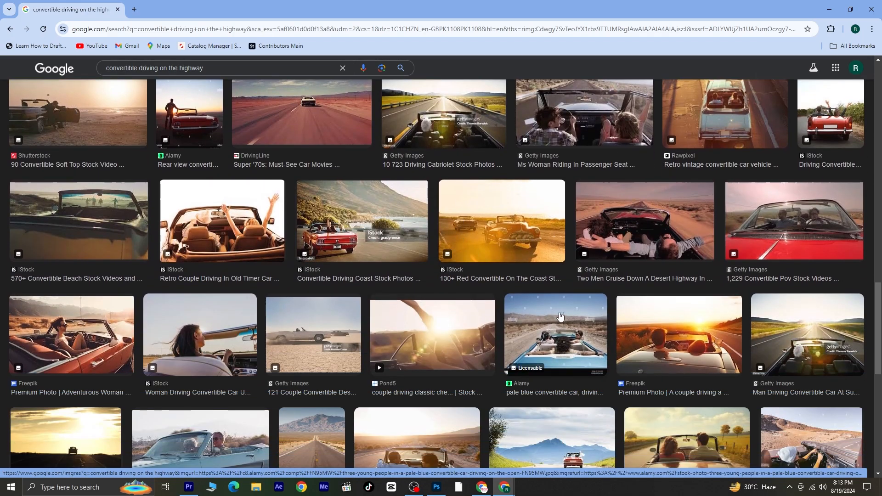
scroll(561, 311, "down", 4)
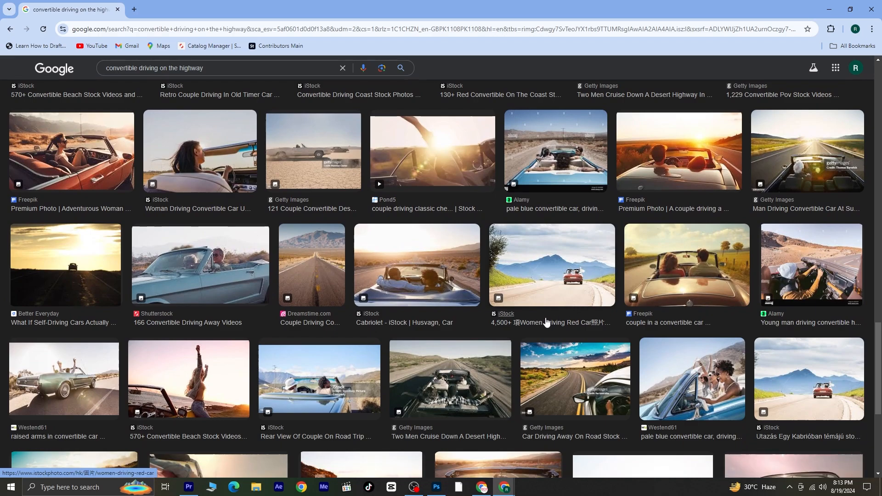
scroll(546, 318, "down", 4)
scroll(546, 319, "down", 2)
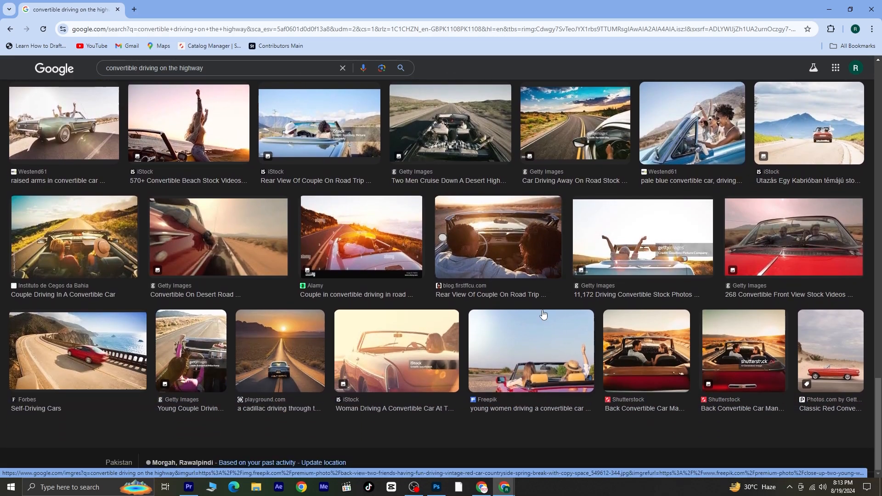
left_click(277, 359)
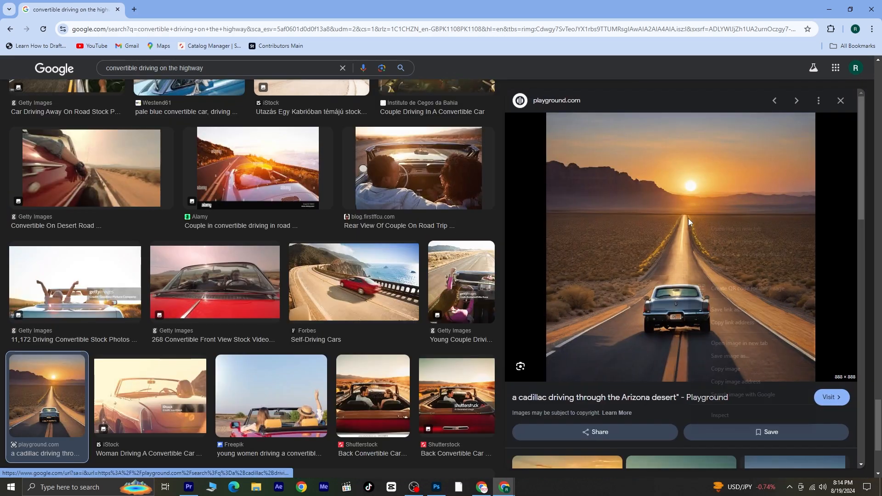
right_click(689, 219)
left_click(728, 369)
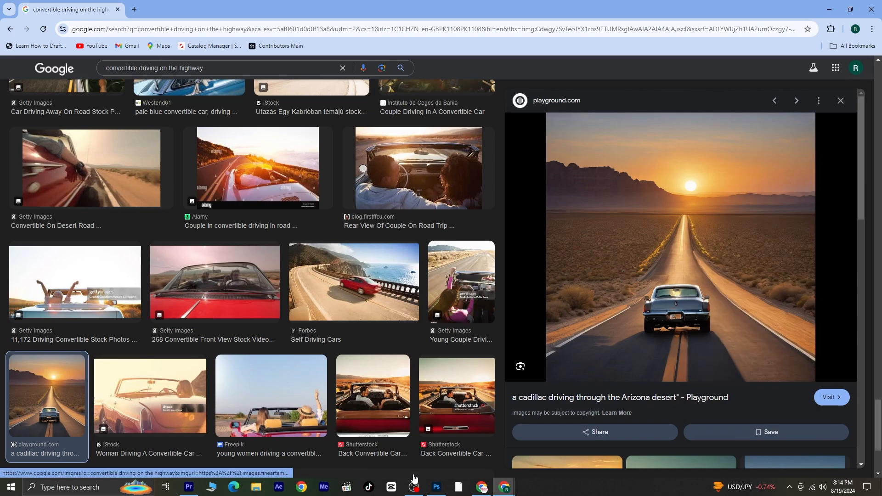
Switch to Photoshop, paste the copied car image as a new layer and move it lower on the canvas.
left_click(436, 488)
key("ctrl+v")
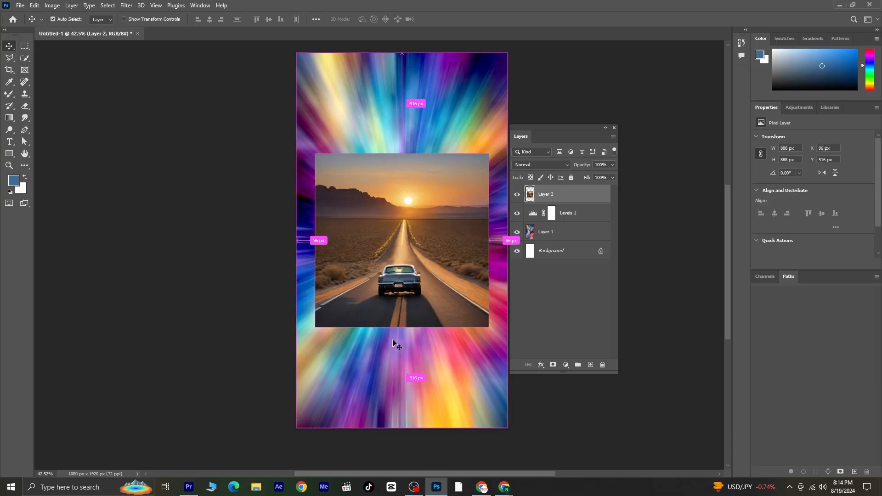
left_click_drag(429, 263, 421, 332)
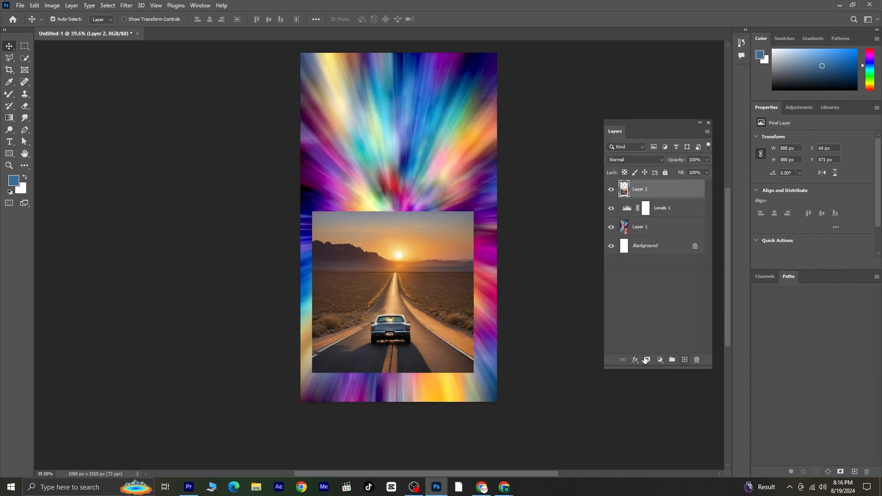
Add a layer mask to the car image and paint it black to hide the sky, leaving the road and car.
left_click(648, 360)
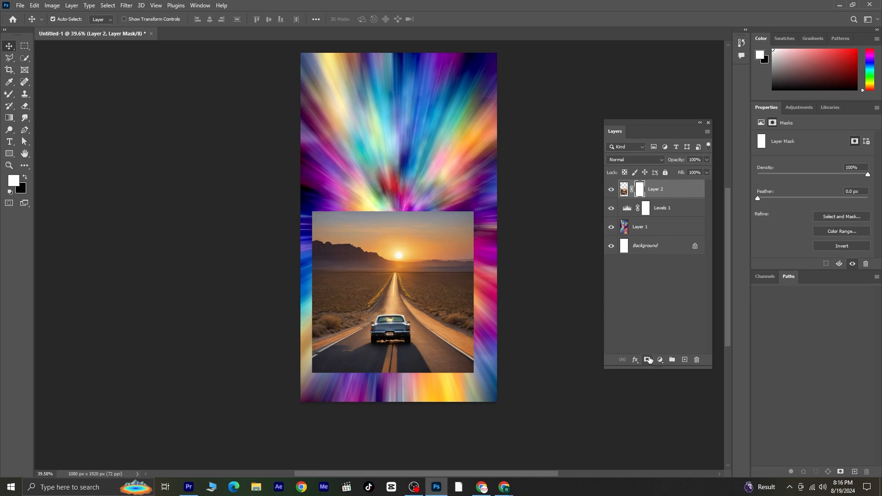
key("x")
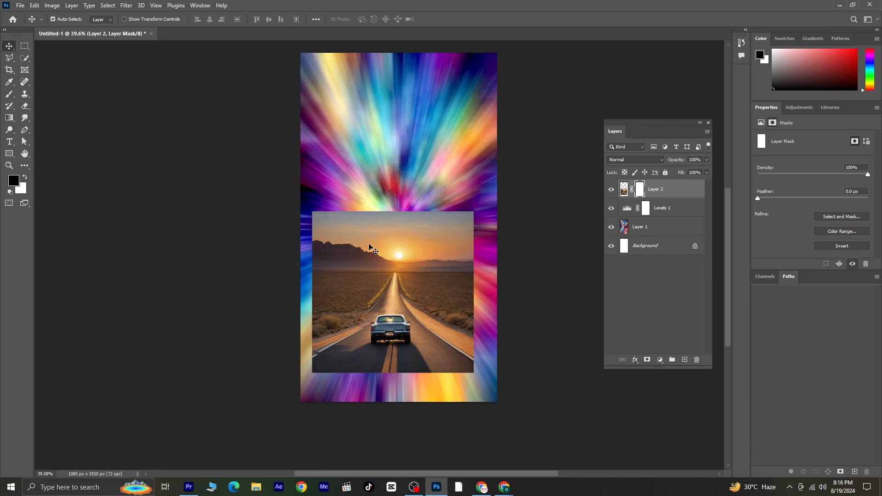
left_click(9, 94)
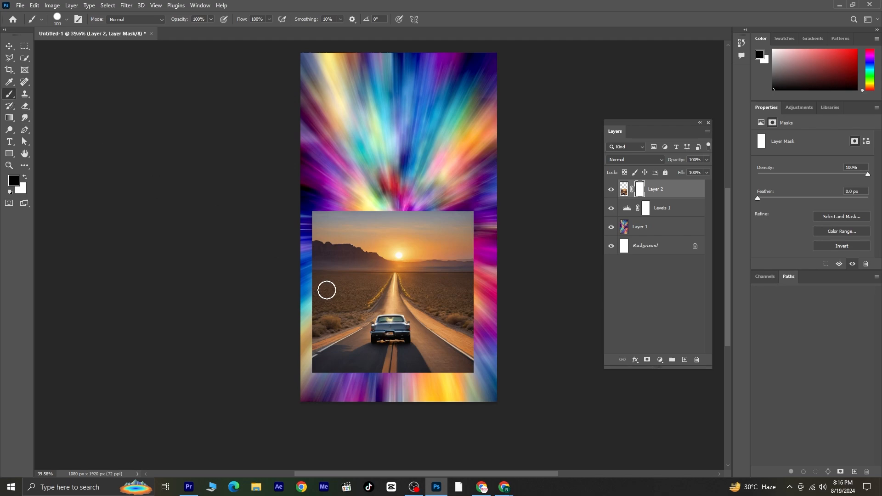
mouse_move(349, 241)
left_mouse_down()
mouse_move(309, 308)
mouse_move(345, 219)
mouse_move(308, 279)
mouse_move(333, 217)
mouse_move(319, 232)
left_mouse_up()
left_click_drag(363, 208, 388, 205)
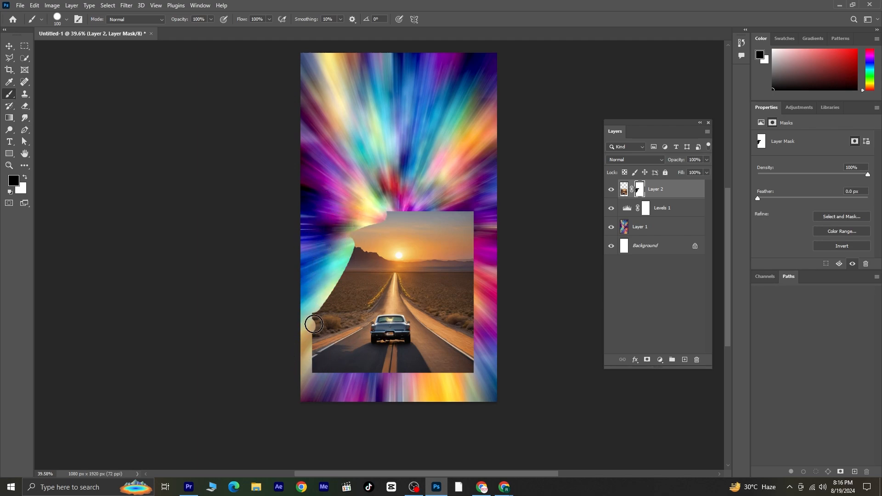
mouse_move(309, 323)
left_mouse_down()
mouse_move(352, 303)
mouse_move(412, 192)
mouse_move(314, 315)
mouse_move(355, 273)
mouse_move(376, 210)
mouse_move(337, 266)
mouse_move(361, 211)
mouse_move(346, 257)
mouse_move(398, 206)
mouse_move(446, 216)
mouse_move(387, 232)
mouse_move(456, 228)
mouse_move(393, 232)
mouse_move(385, 215)
mouse_move(441, 231)
mouse_move(445, 243)
mouse_move(532, 242)
mouse_move(471, 227)
mouse_move(509, 221)
mouse_move(470, 218)
mouse_move(411, 240)
mouse_move(433, 257)
mouse_move(406, 259)
mouse_move(443, 294)
mouse_move(533, 325)
left_mouse_up()
left_click_drag(404, 237, 491, 301)
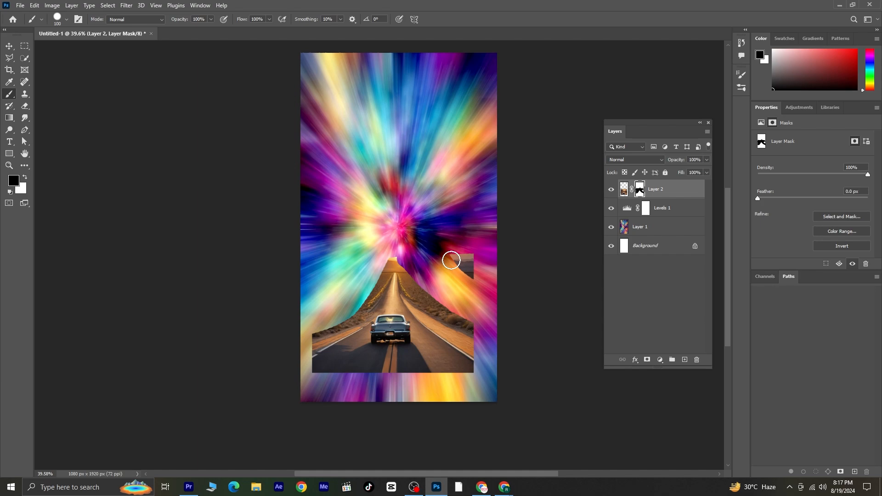
left_click_drag(451, 258, 474, 267)
mouse_move(388, 258)
left_mouse_down()
mouse_move(403, 255)
mouse_move(365, 300)
mouse_move(311, 339)
left_mouse_up()
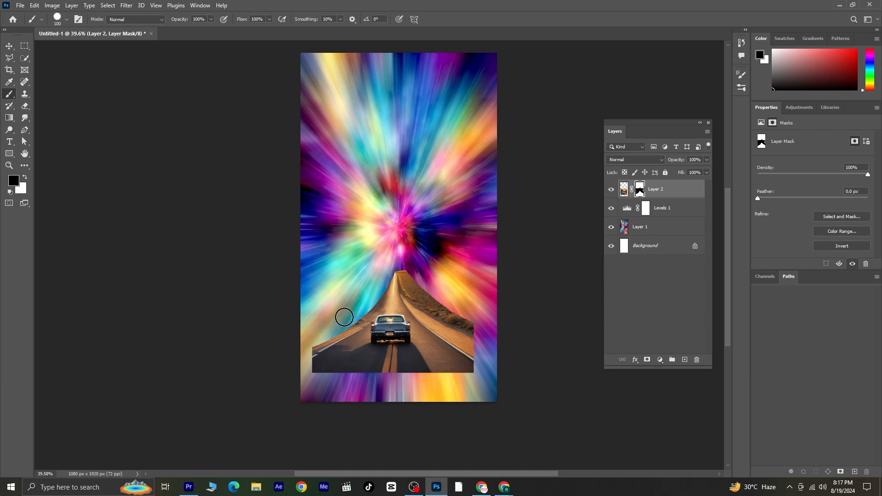
mouse_move(411, 263)
left_mouse_down()
mouse_move(425, 292)
mouse_move(537, 328)
mouse_move(414, 262)
left_mouse_up()
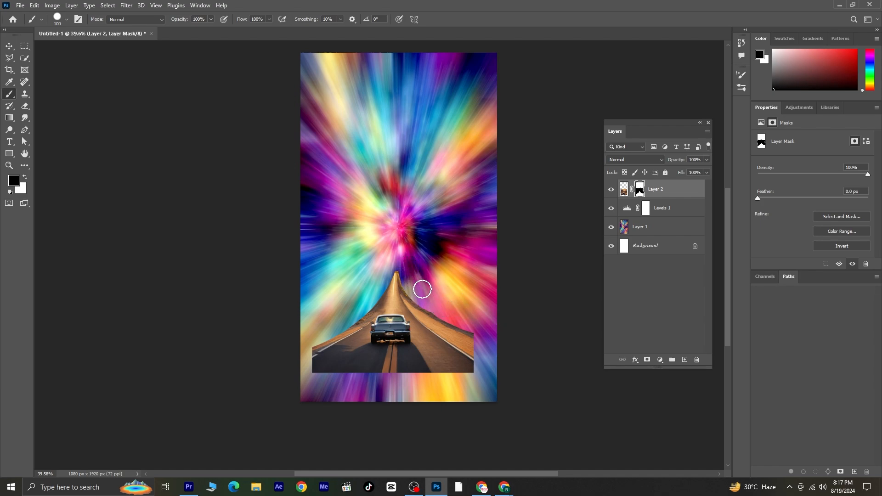
Scale the car image up to about 170% with Free Transform and position it at the bottom of the canvas.
left_click(8, 46)
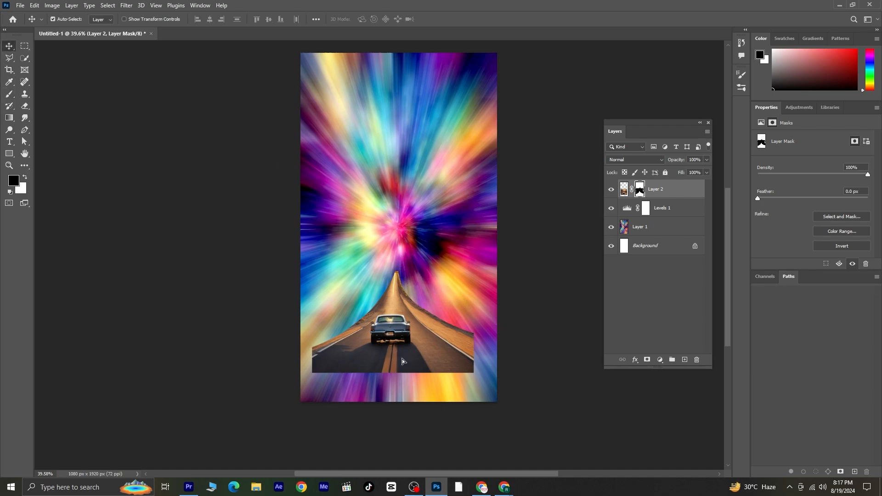
left_click_drag(403, 358, 398, 375)
key("ctrl+t")
left_click_drag(469, 228, 581, 114)
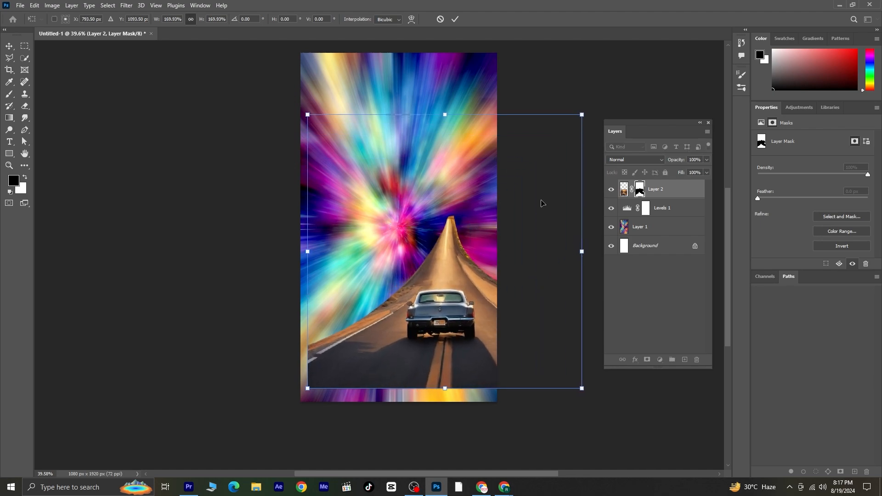
left_click_drag(449, 332, 414, 363)
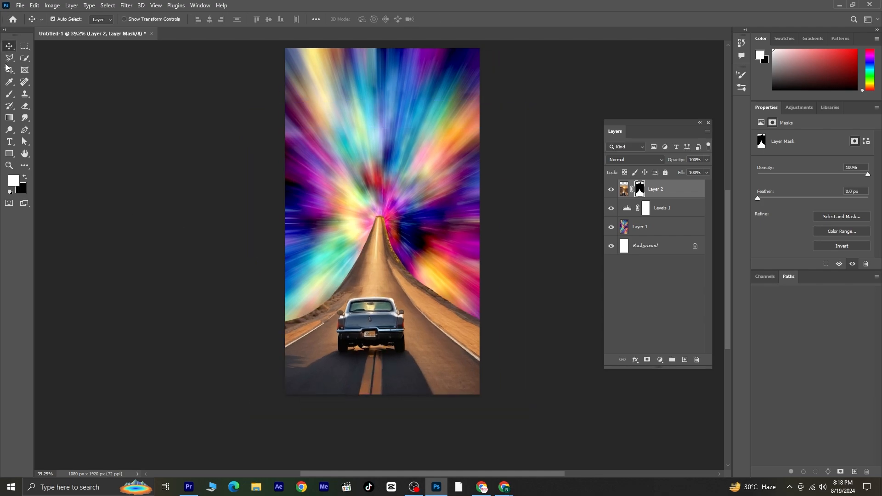
Add a new empty layer and draw a narrow vertical rectangular selection about 44 by 648 px left of the road.
left_click(672, 311)
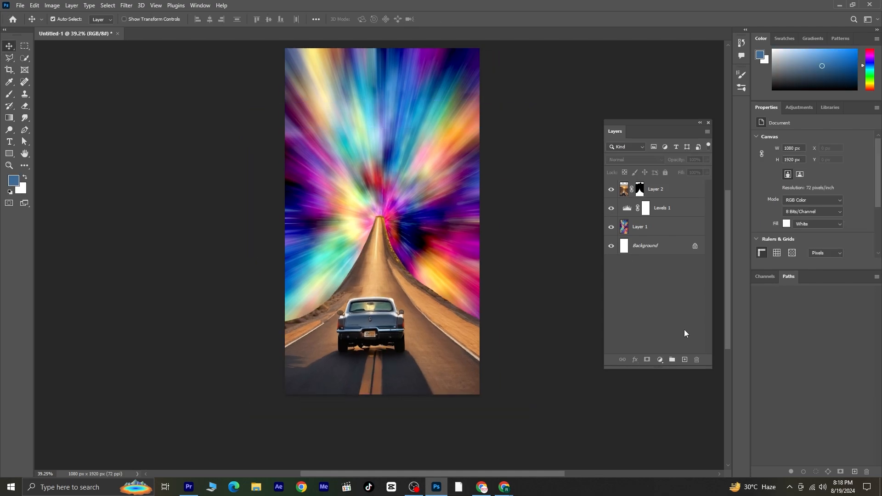
left_click(685, 360)
left_click(9, 58)
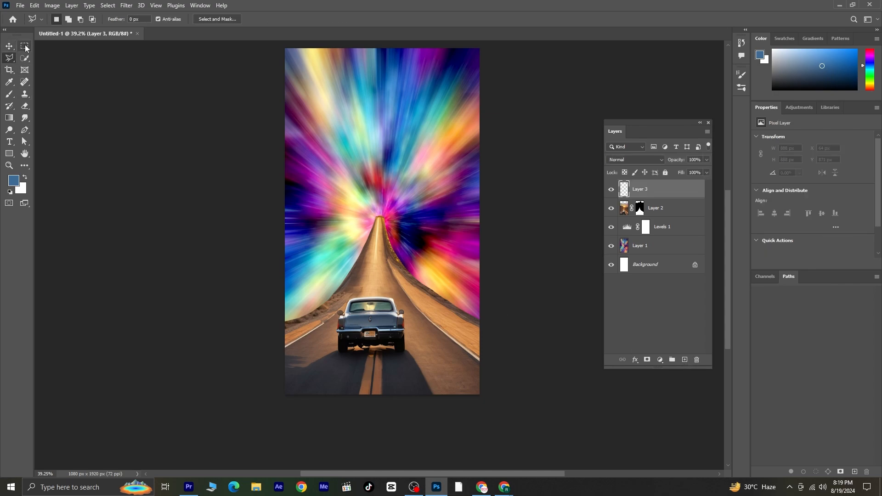
left_click(24, 46)
left_click_drag(333, 182, 340, 298)
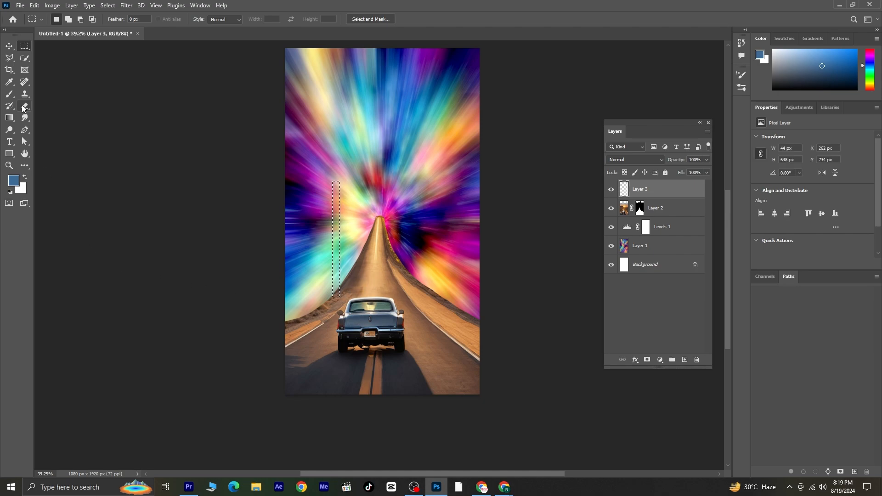
Sample a dark purple from the background and fill the selection with it to form a signpost.
left_click(9, 82)
left_click(426, 228)
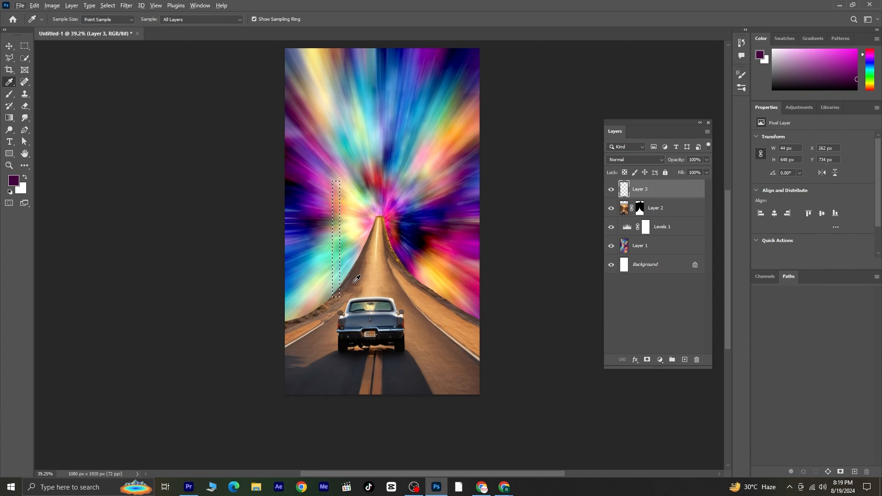
key("alt+BackSpace")
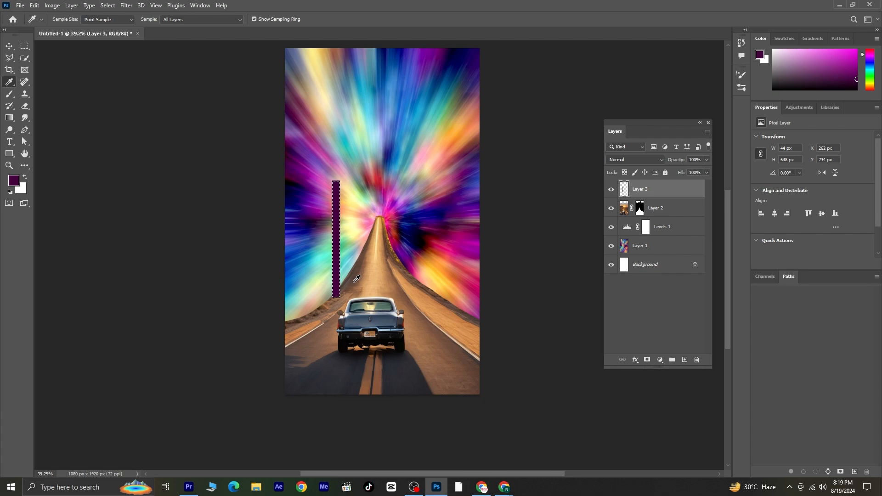
Draw a rectangular selection about 347 by 276 px on top of the post and fill it with the purple as a sign board.
left_click(25, 45)
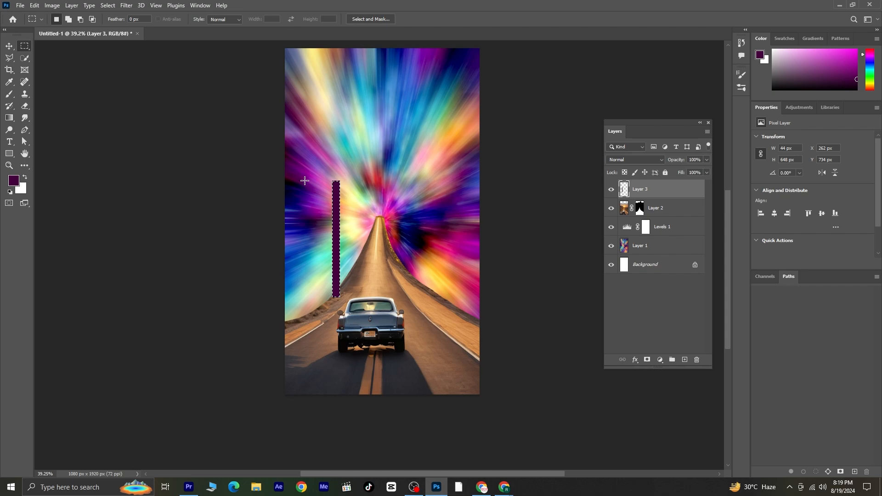
left_click_drag(304, 181, 367, 230)
key("alt+BackSpace")
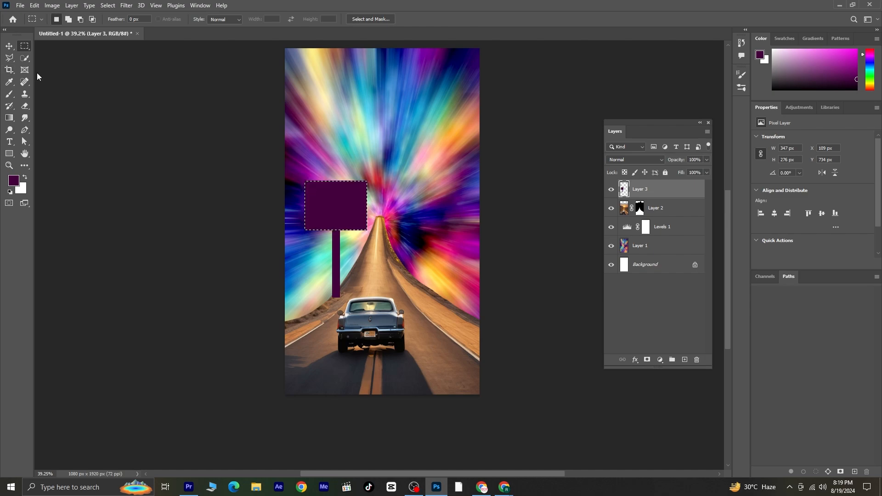
Deselect and duplicate the signpost layer, placing the copy on the right side of the road.
key("ctrl+d")
key("v")
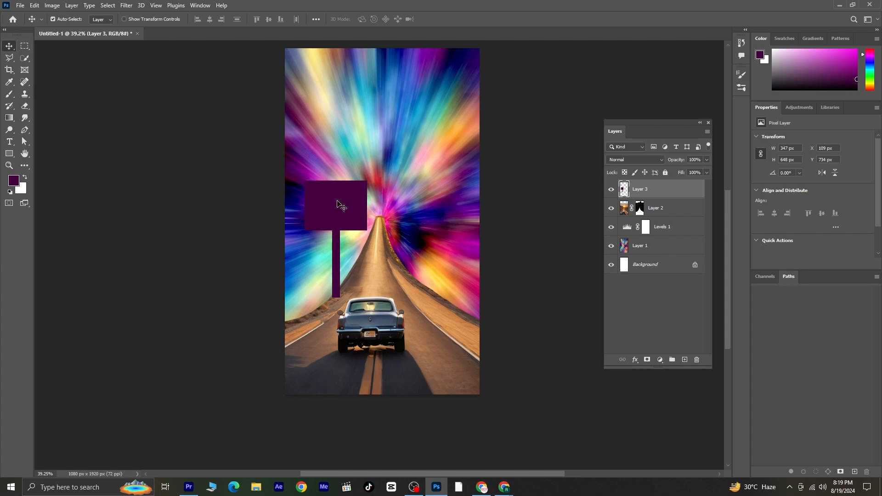
mouse_move(340, 205)
left_mouse_down()
mouse_move(328, 212)
mouse_move(432, 206)
mouse_move(341, 212)
left_mouse_up()
scroll(319, 219, "up", 4)
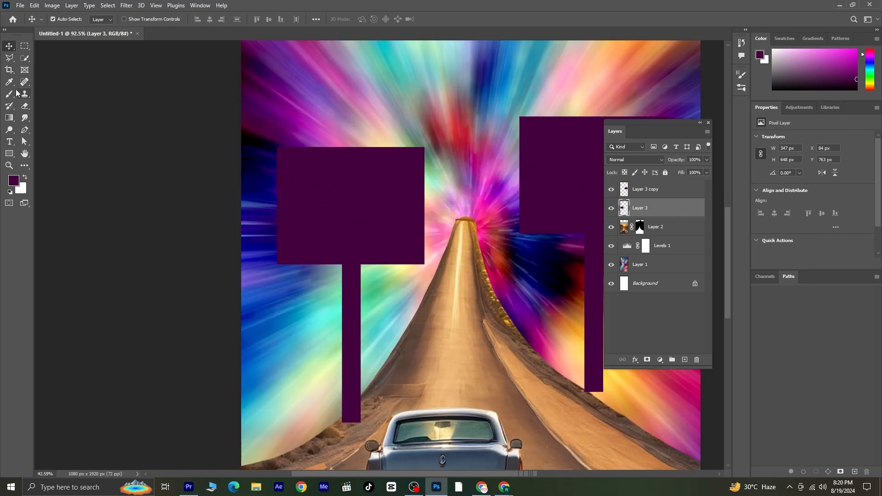
Create a text layer on the left sign board by pasting the text "Lost in Design?".
left_click(9, 141)
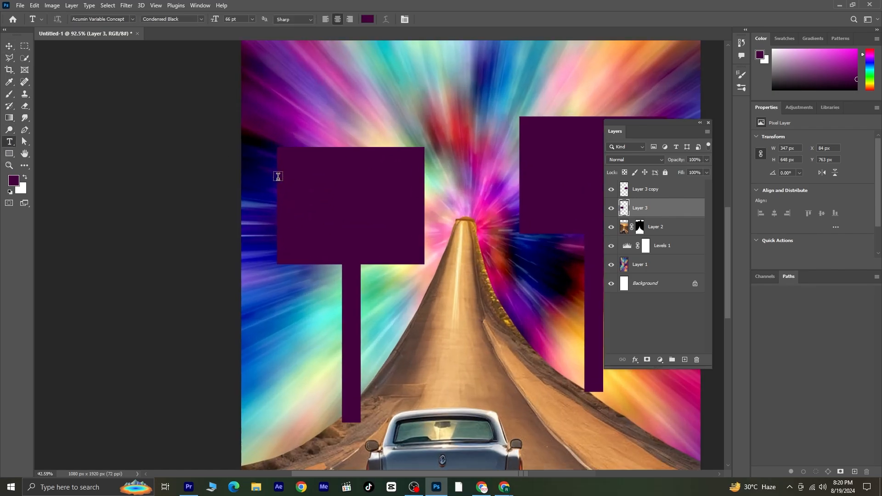
left_click(301, 176)
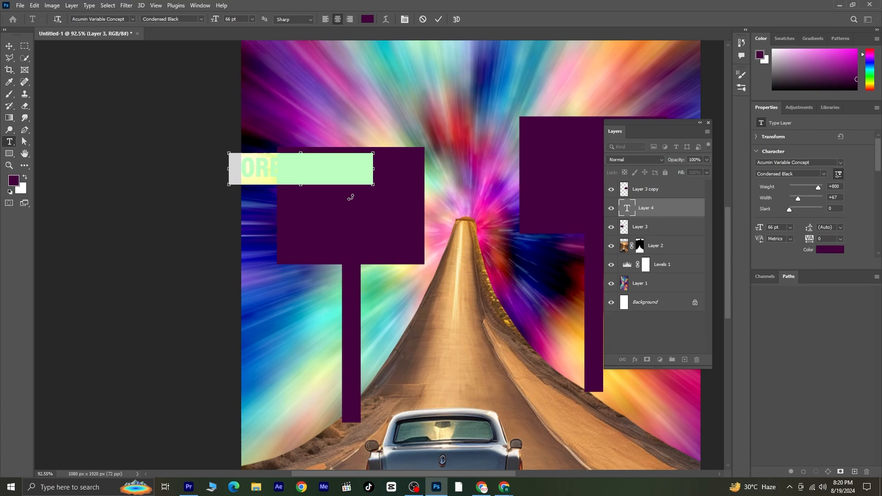
key("ctrl+v")
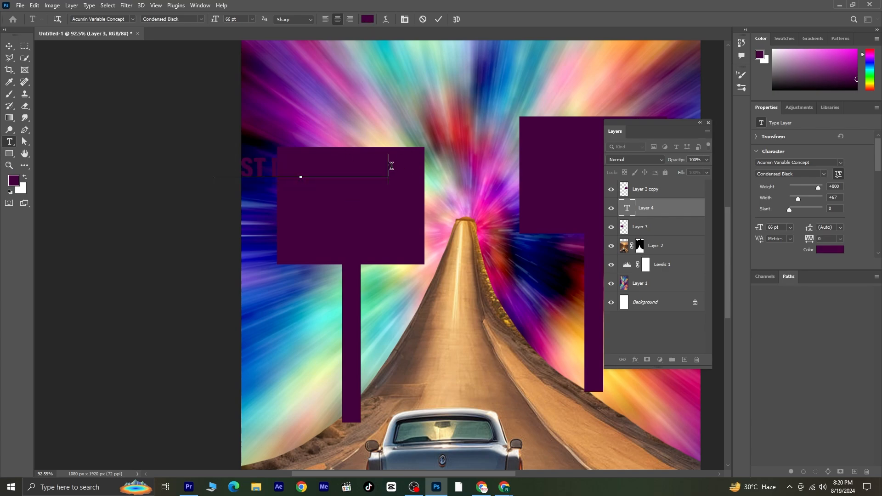
Select the pasted text and set its color to light pink edace8.
left_click_drag(391, 165, 83, 171)
left_click(366, 19)
left_click(347, 120)
mouse_move(348, 121)
left_mouse_down()
mouse_move(355, 113)
mouse_move(352, 120)
left_mouse_up()
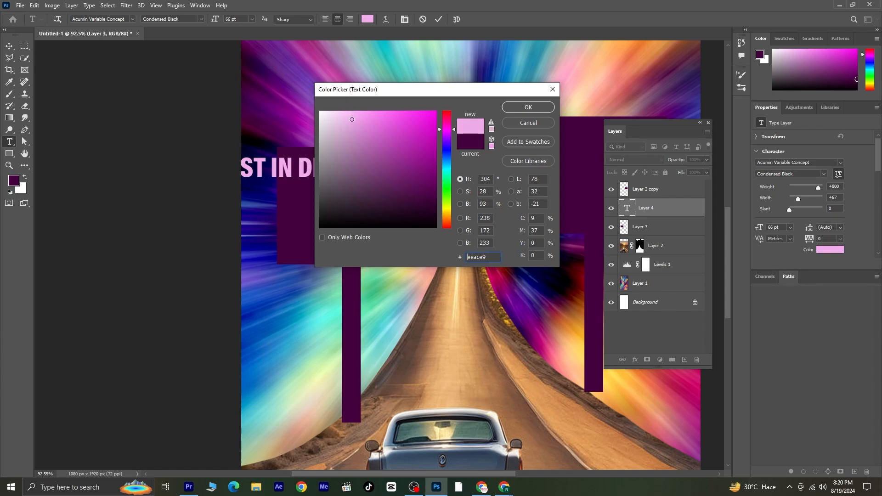
left_click(529, 107)
Break the text into two lines after "LOST IN" and center it on the left sign board.
left_click(299, 167)
key("Return")
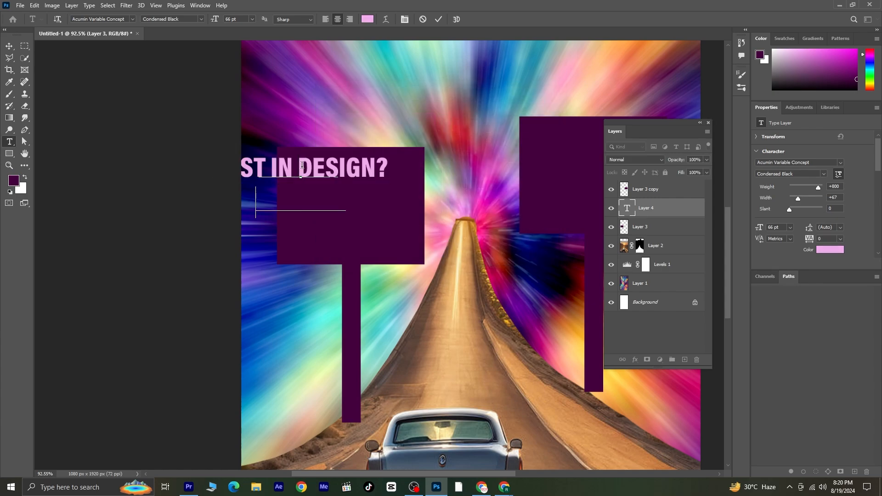
left_click(7, 44)
left_click_drag(301, 196, 349, 215)
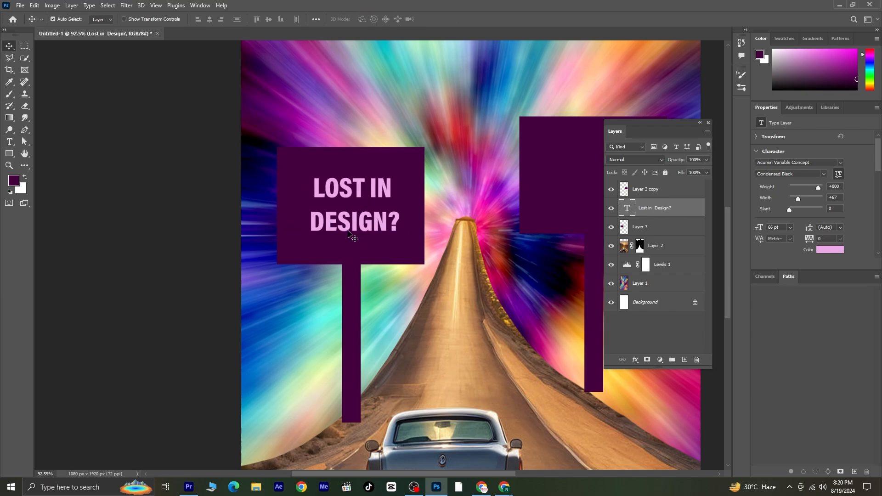
Sample the pink from the sign text and add a new empty layer at the top of the stack.
left_click(8, 97)
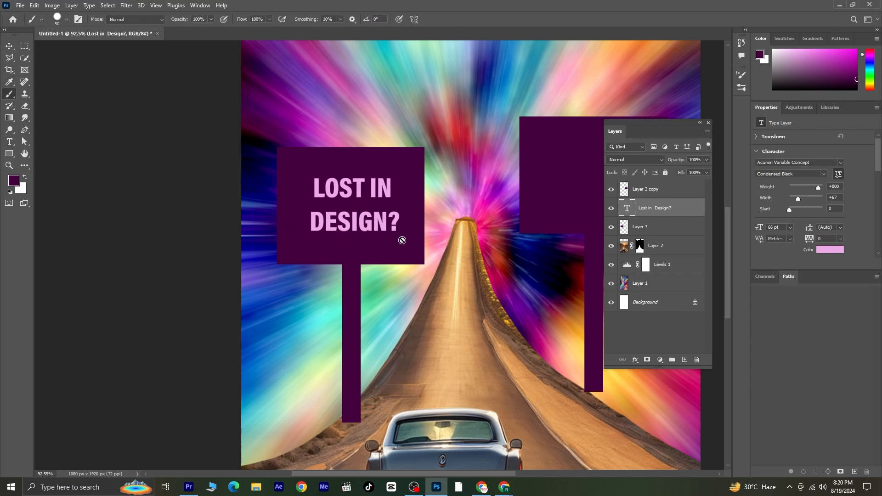
key("i")
left_click(388, 220)
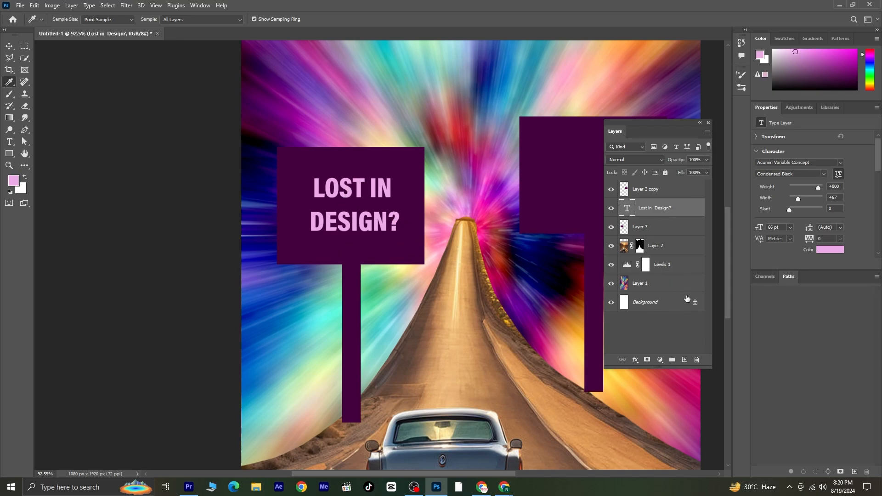
left_click(667, 194)
left_click(685, 360)
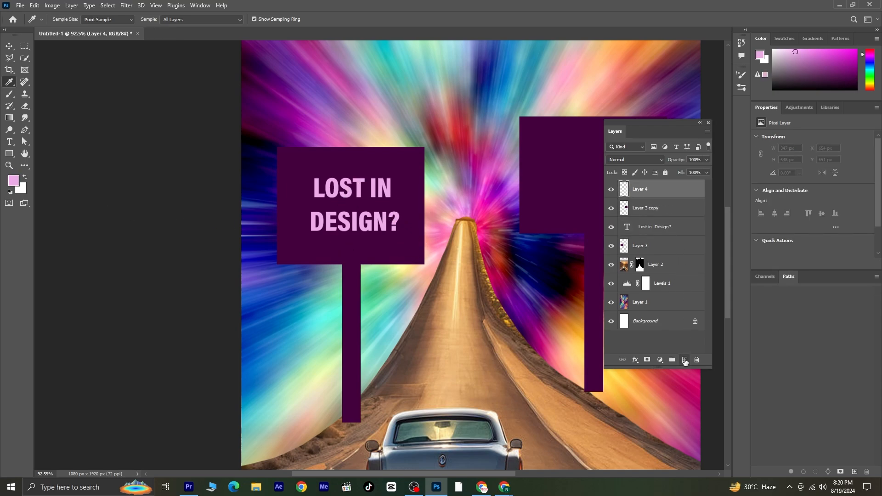
With a smaller Brush, draw straight pink lines along the four edges of the left sign board as a border.
left_click(9, 96)
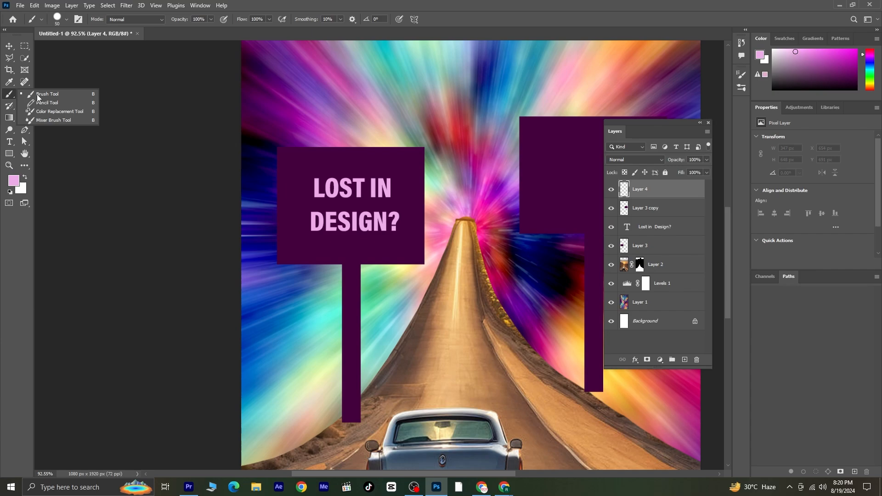
left_click(49, 96)
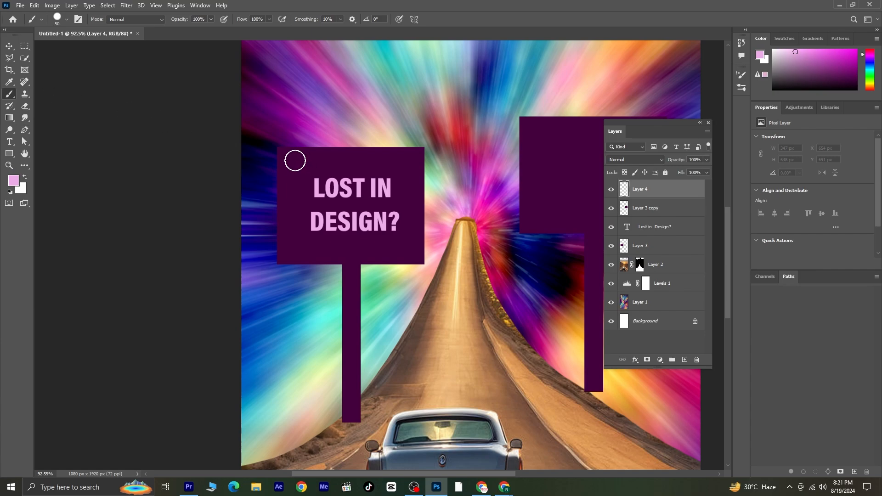
key("bracketleft")
key("bracketleft")
key("bracketleft")
key("bracketleft")
key("bracketleft")
left_click(283, 152)
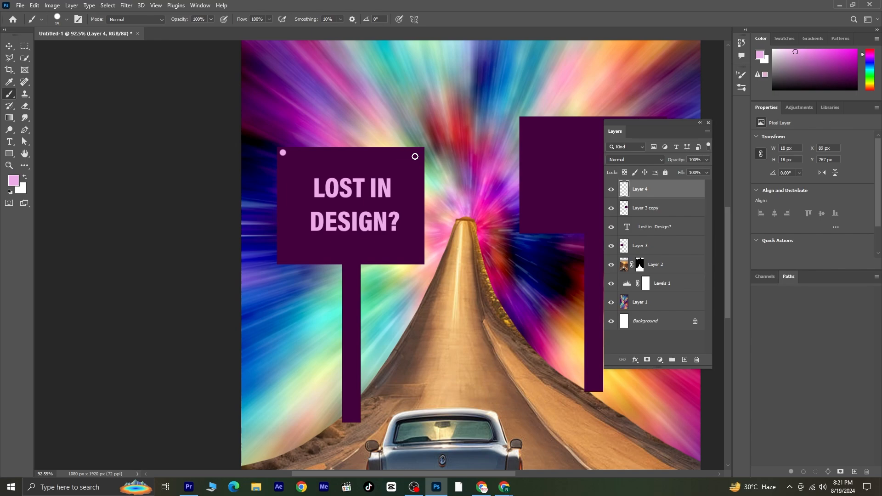
left_click(419, 153, "shift")
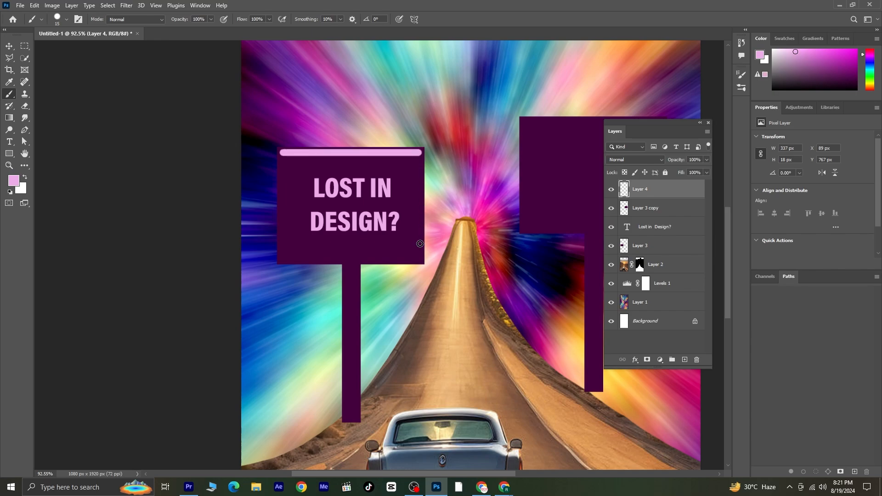
left_click(420, 259, "shift")
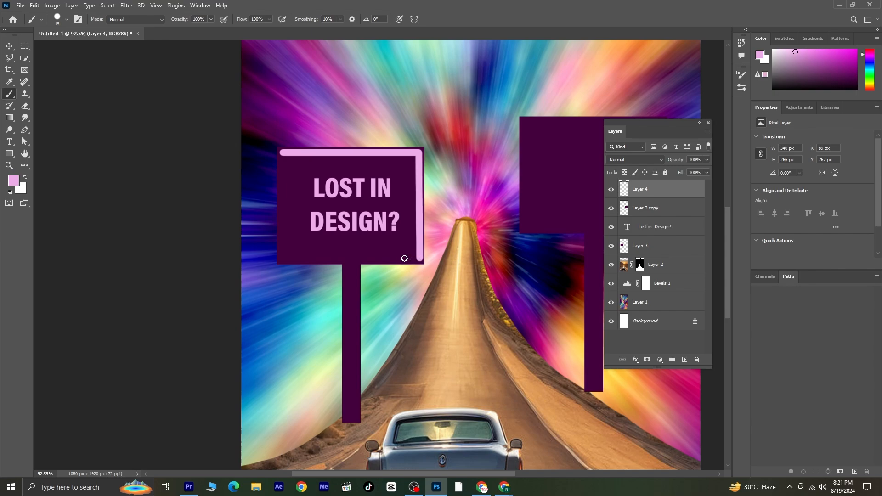
left_click(282, 258, "shift")
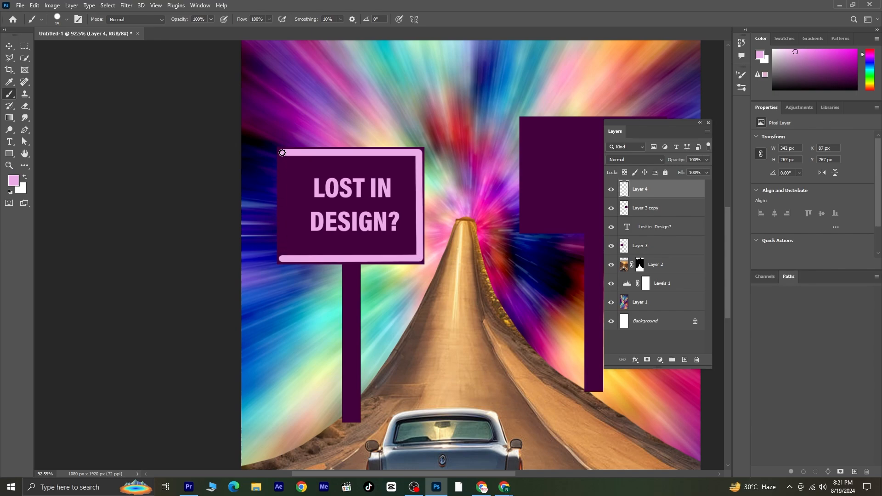
left_click(282, 153, "shift")
Delete the duplicated signpost layer on the right side of the road.
scroll(354, 234, "down", 5)
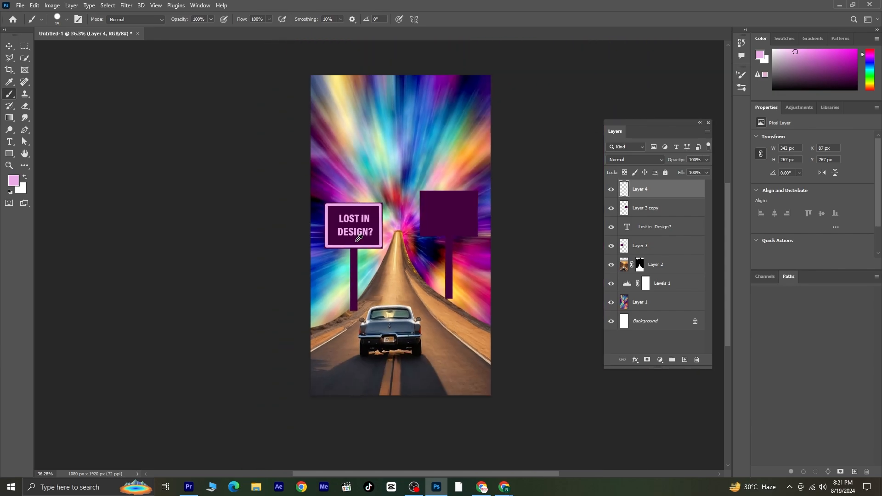
scroll(464, 288, "up", 2)
scroll(410, 226, "up", 2)
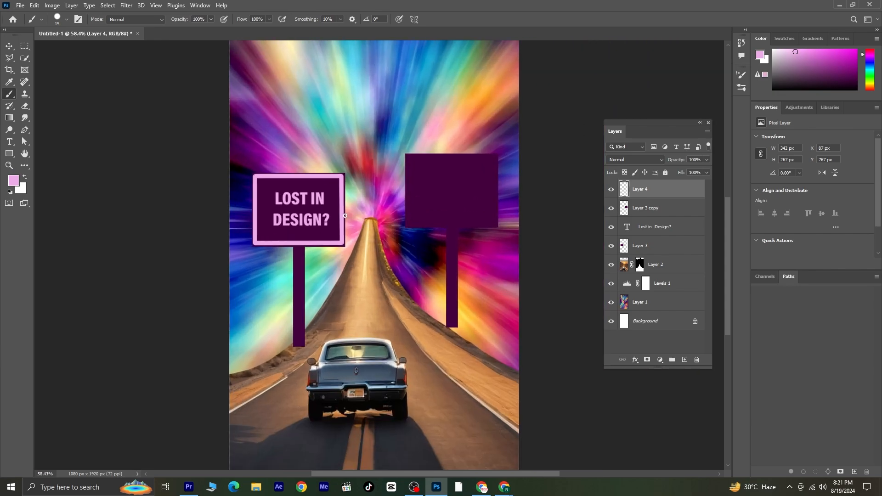
left_click(10, 46)
left_click(457, 200)
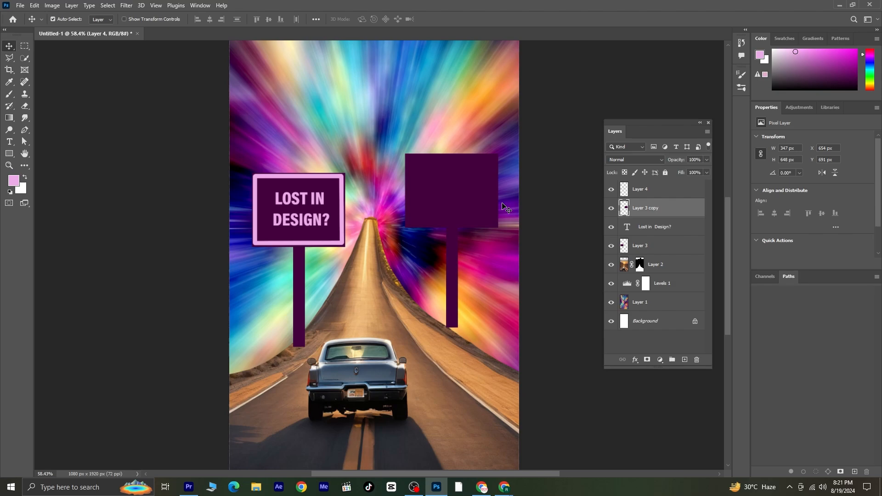
key("Delete")
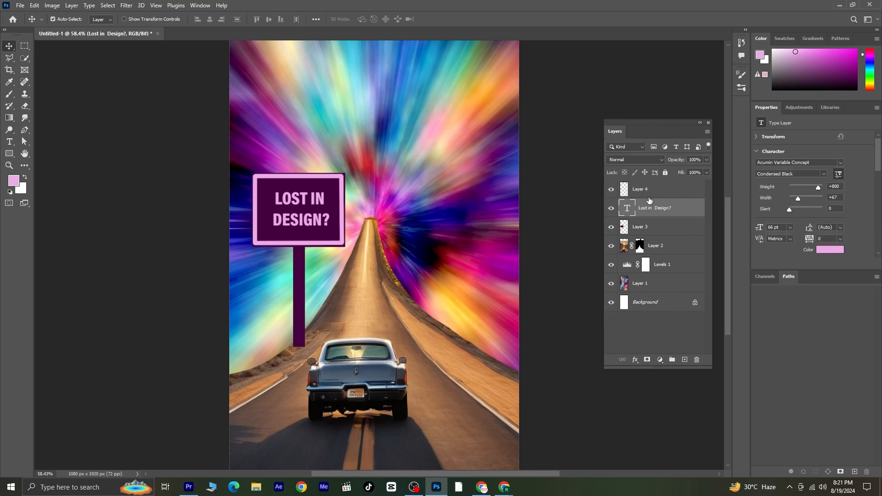
Duplicate the left sign's border, text and post layers and move the copy right of the road, higher up.
left_click(653, 194, "shift")
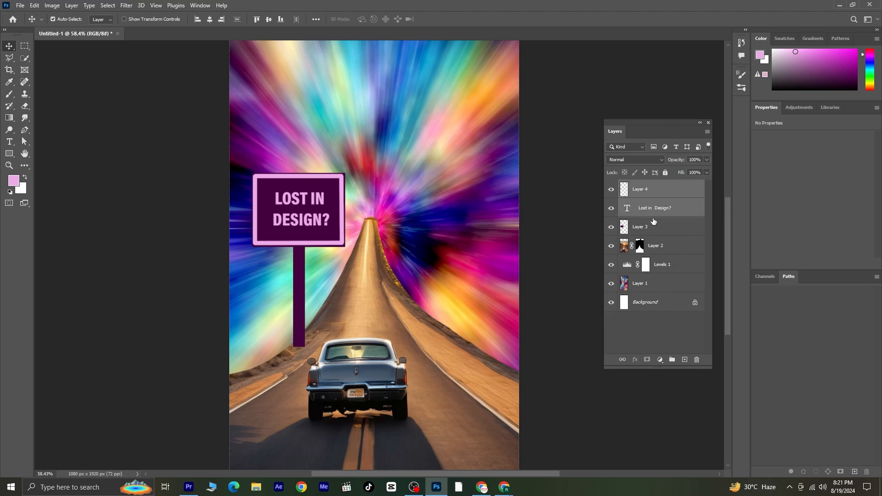
left_click(650, 230, "shift")
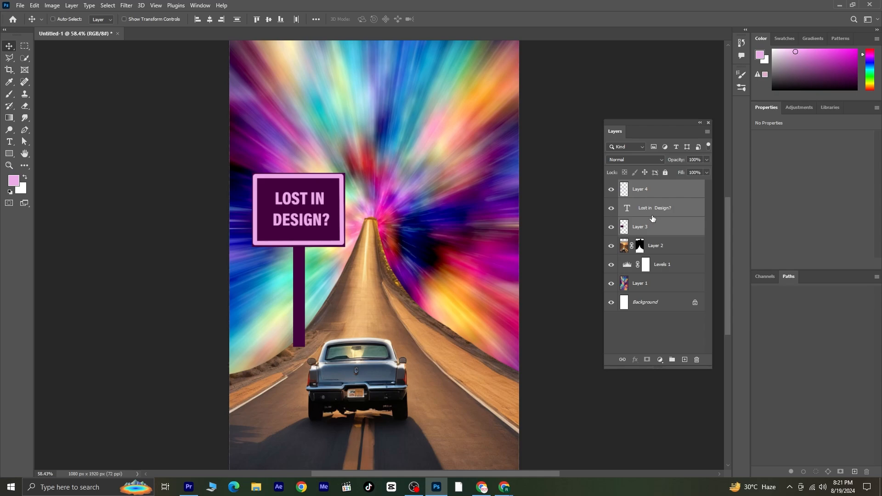
key("ctrl+j")
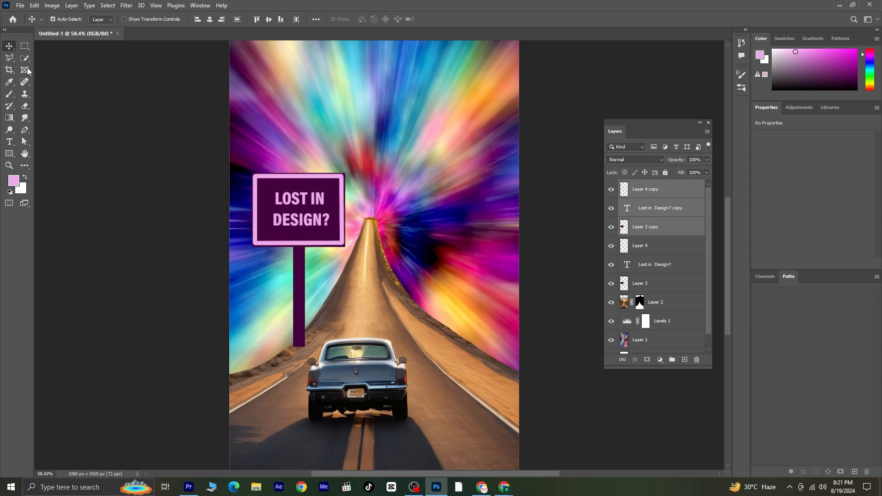
key("ctrl+t")
left_click_drag(288, 216, 382, 137)
left_click(103, 137)
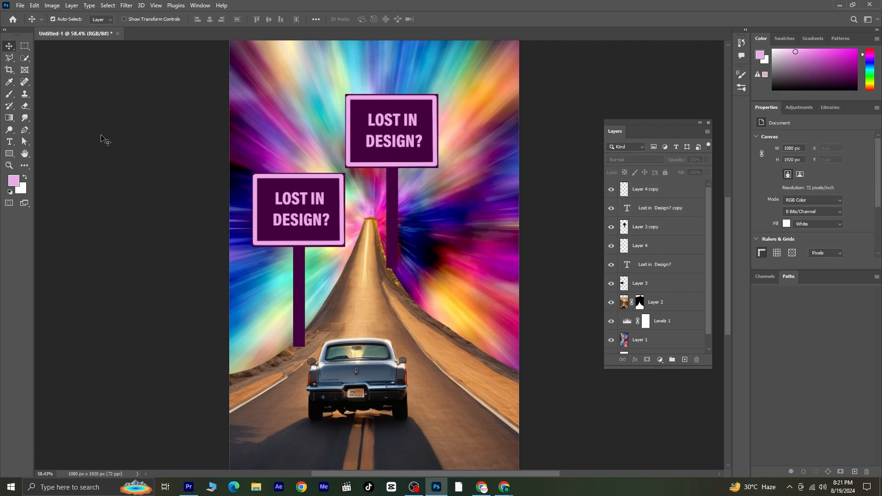
Replace the copied sign's text with "Find Your Way with Design Harbor Media.".
left_click(9, 141)
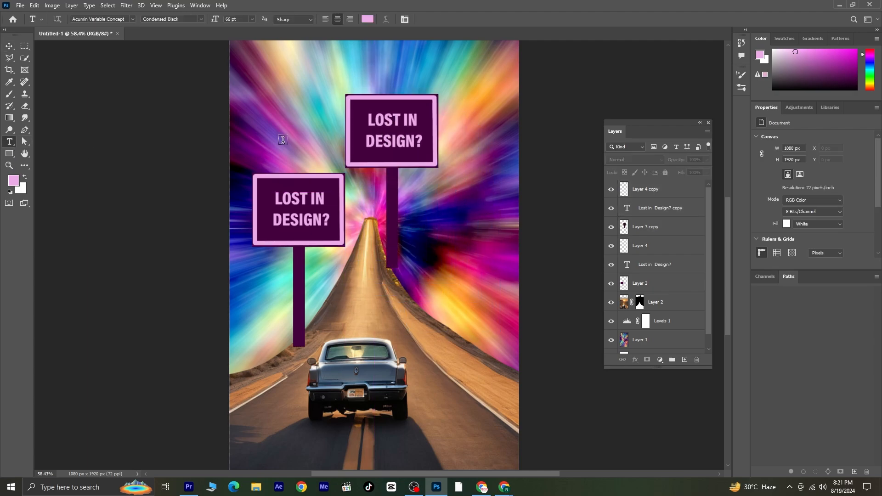
left_click(367, 120)
key("ctrl+a")
type("FIND YOUR WAY WITH DESIGN HARBOR MEDIA.")
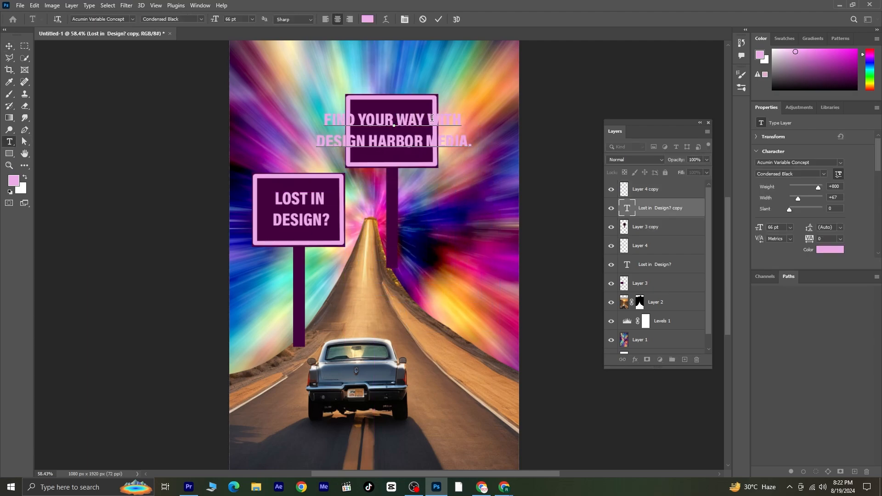
Insert line breaks so the right sign's text wraps onto several lines.
left_click(397, 118)
key("Return")
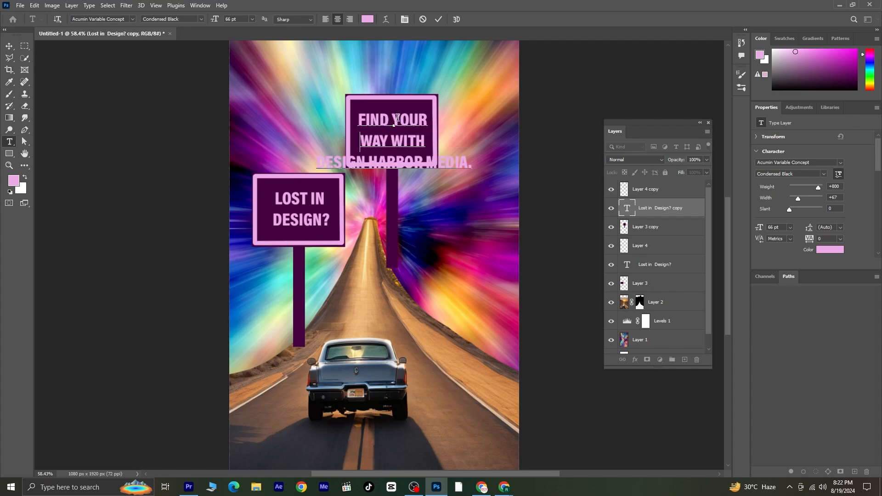
left_click(429, 160)
key("Return")
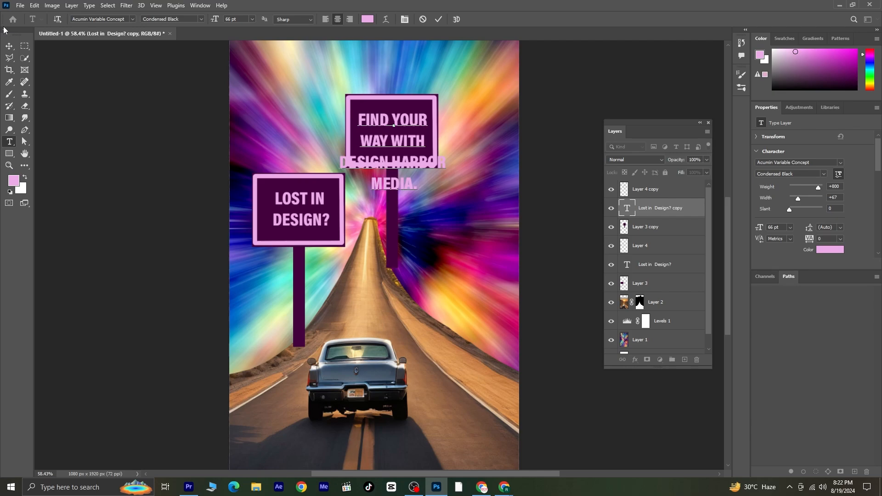
Scale the right sign's text down to about 47 pt so it fits inside the board.
left_click(8, 46)
left_click_drag(429, 138, 428, 159)
key("ctrl+t")
left_click_drag(428, 159, 430, 161)
Replace the final period of the right sign's text with an exclamation mark.
left_click(414, 151)
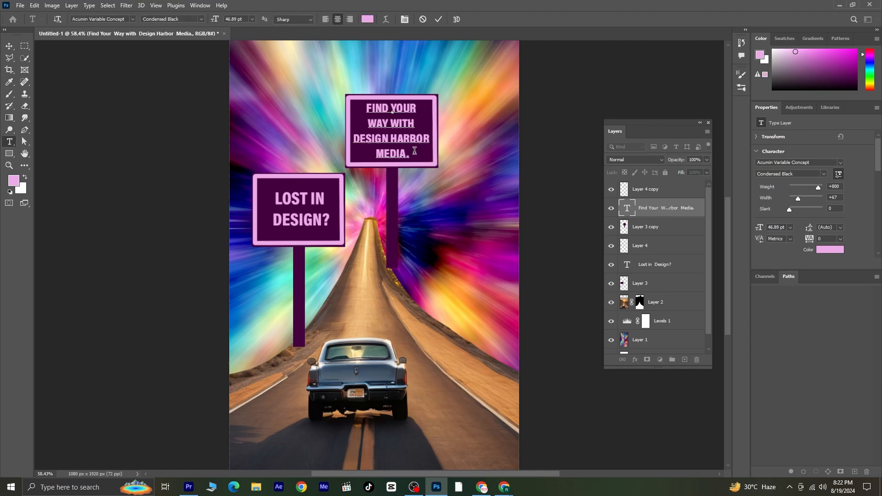
key("BackSpace")
type("!")
left_click(9, 48)
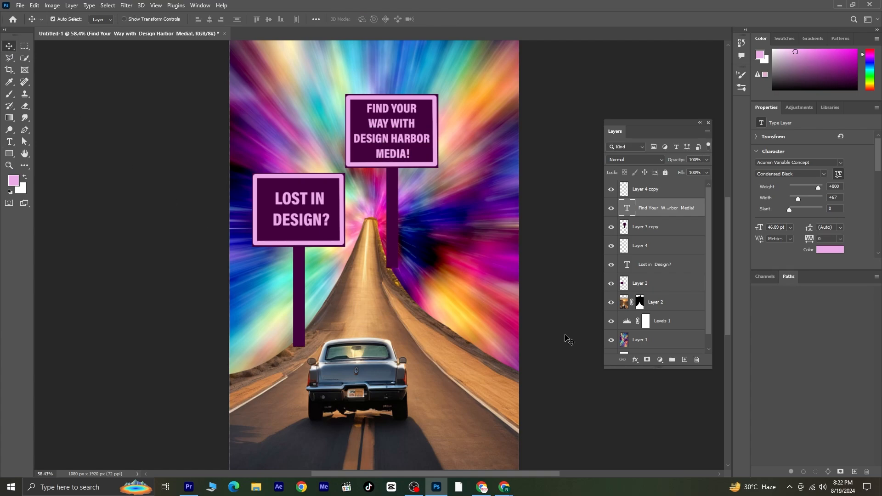
Group the right sign's border, text and post layers together.
left_click(653, 190, "ctrl")
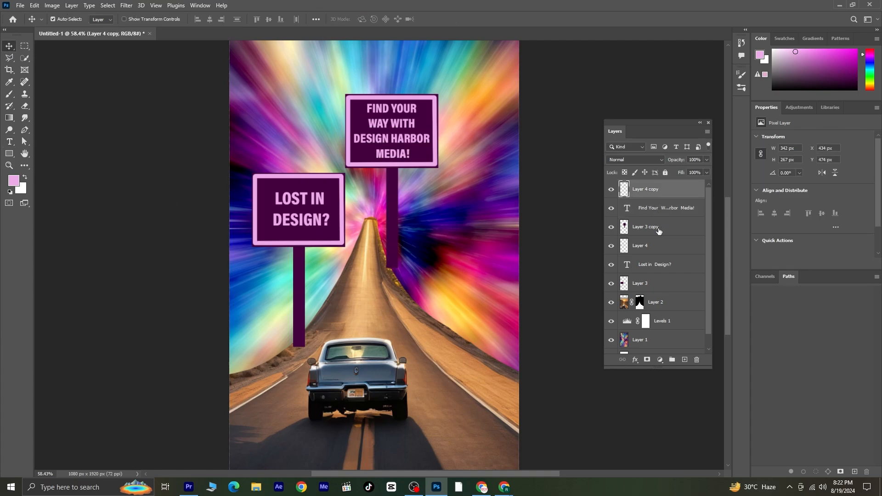
left_click(659, 230, "ctrl")
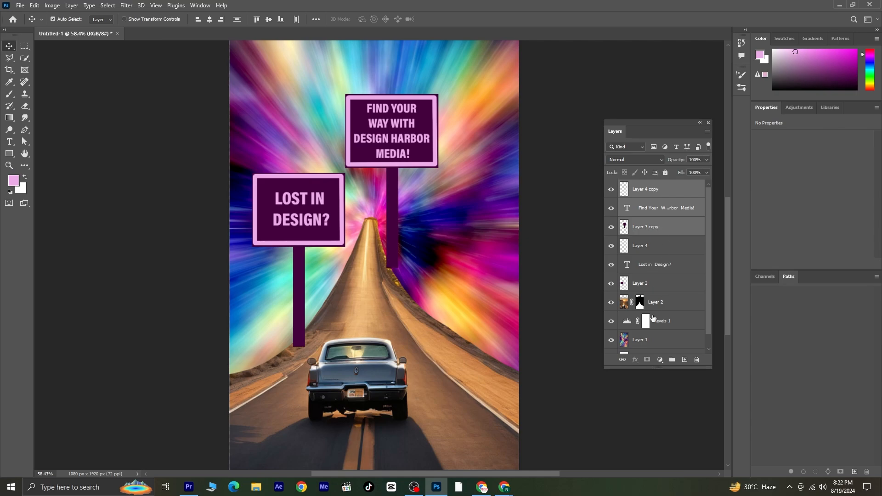
left_click(673, 360)
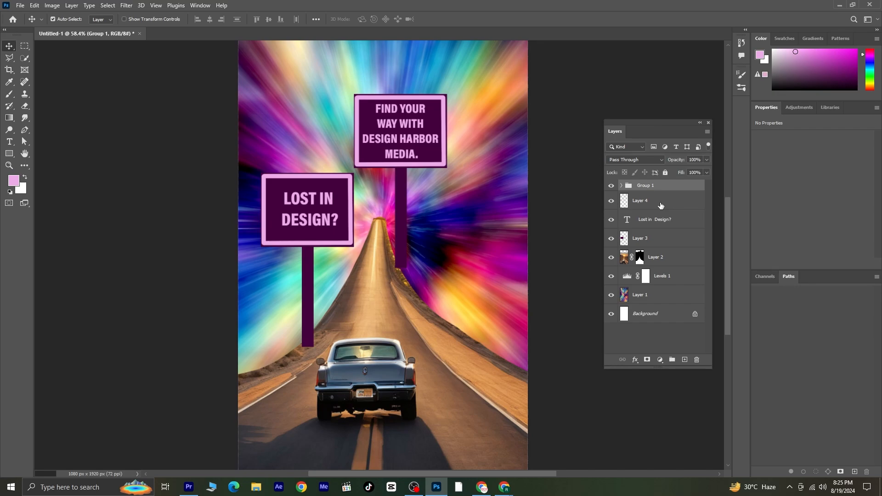
Group the left sign's border, text and post layers and name the group "lost".
left_click(661, 202)
left_click(662, 241, "shift")
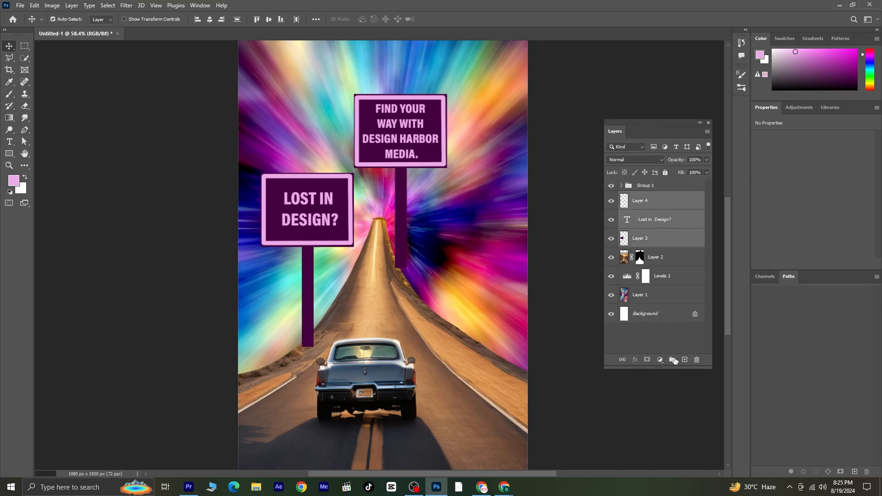
left_click(673, 360)
double_click(649, 198)
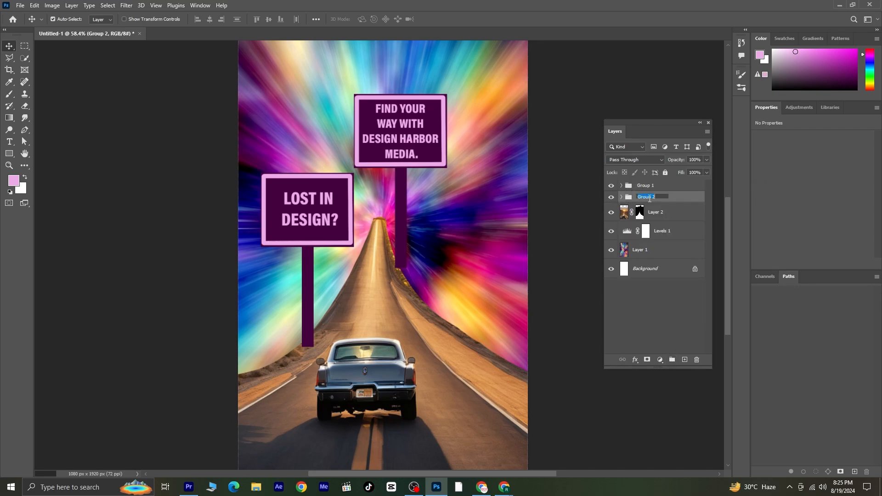
type("lost")
Rename the right sign's group as "dhm".
double_click(646, 186)
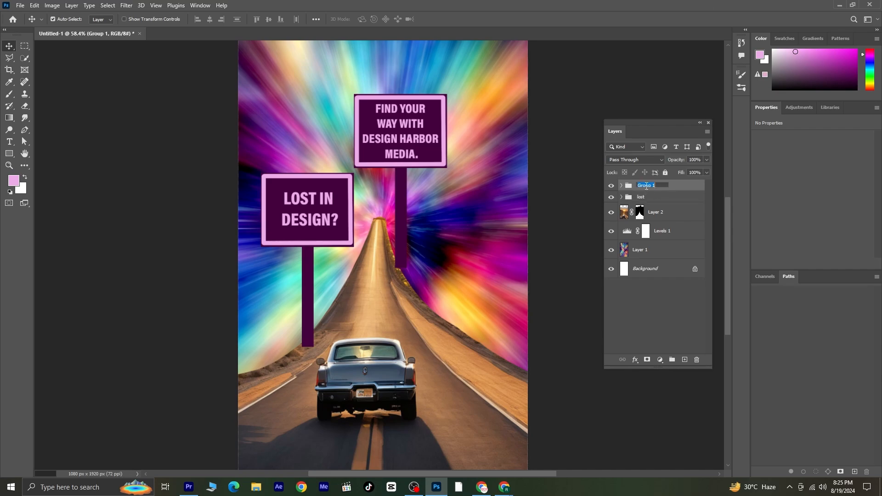
type("dhm")
left_click(640, 293)
Merge a copy of the left sign's border, text and post layers into one layer and move it above the groups.
left_click(639, 199)
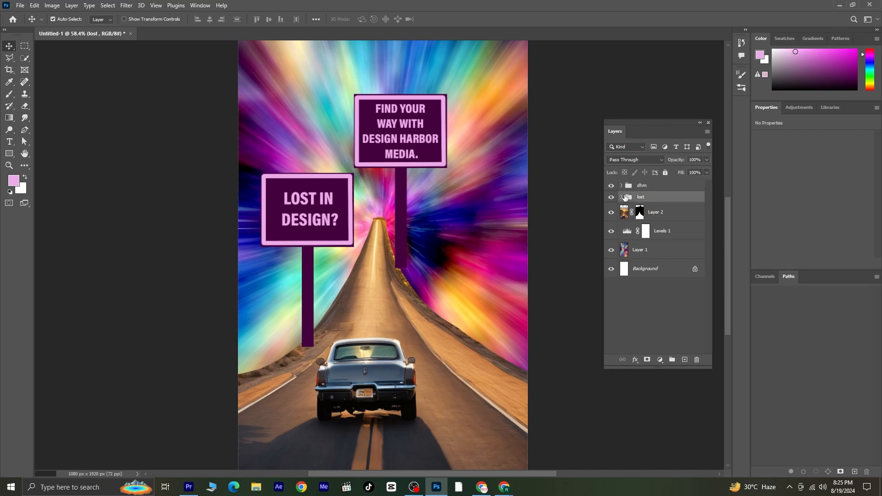
left_click(621, 197)
left_click(641, 213)
left_click(657, 250, "shift")
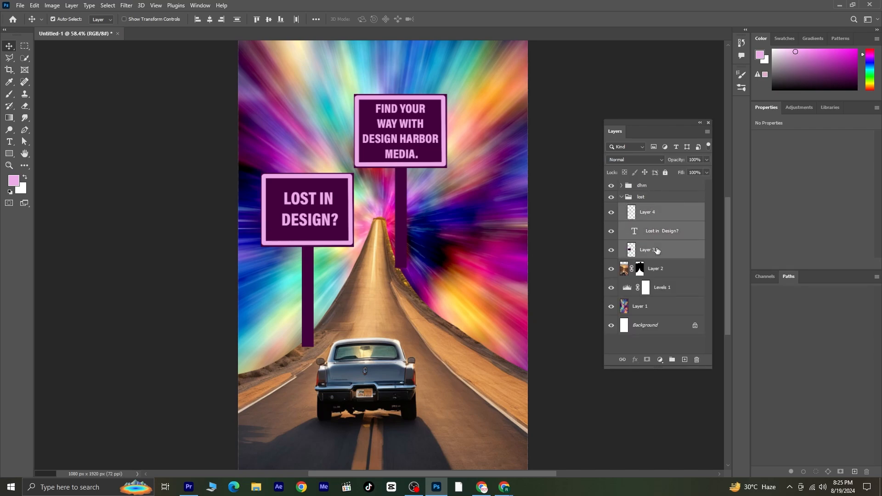
key("ctrl+alt+e")
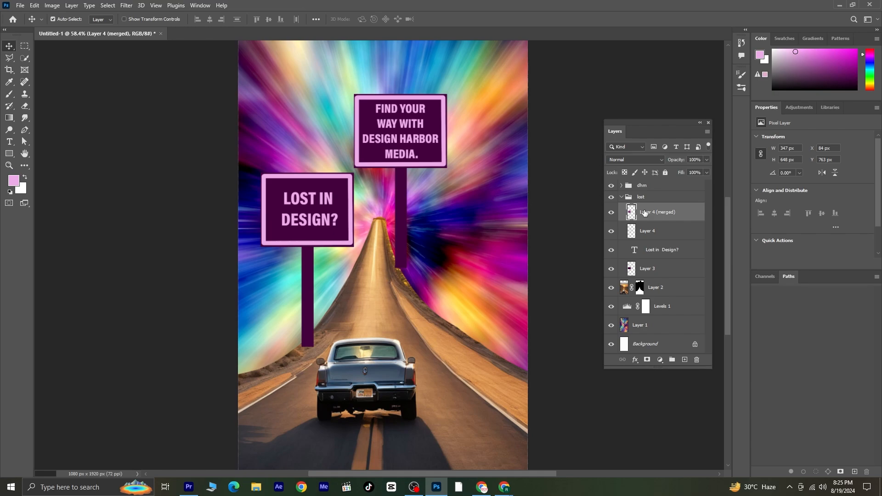
left_click_drag(644, 213, 651, 184)
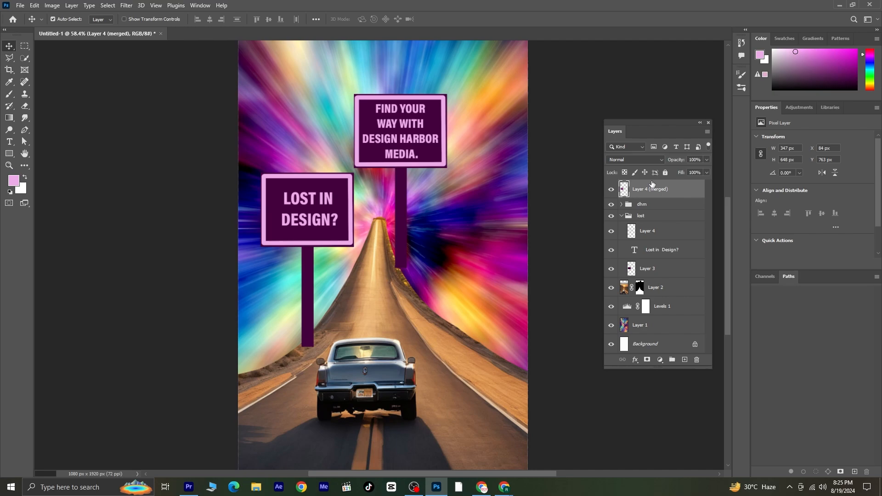
left_click(622, 216)
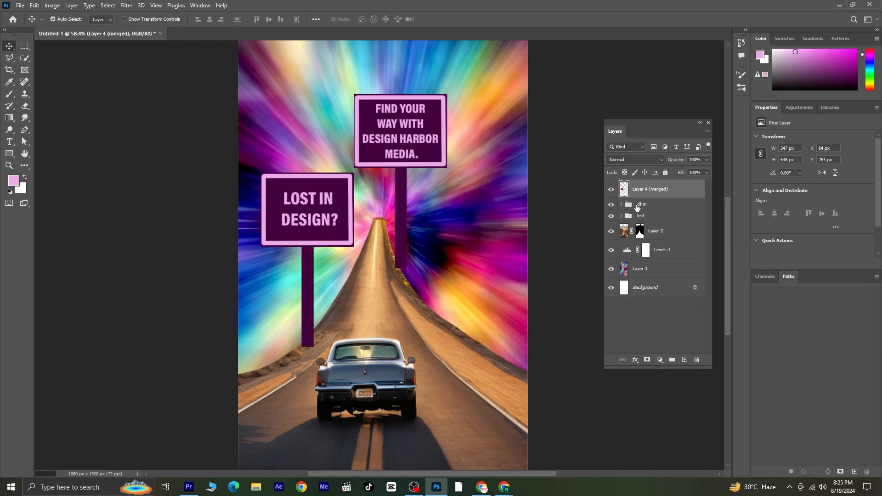
Merge a copy of the right sign's layers into one layer and move it above the groups.
left_click(621, 207)
left_click(652, 220)
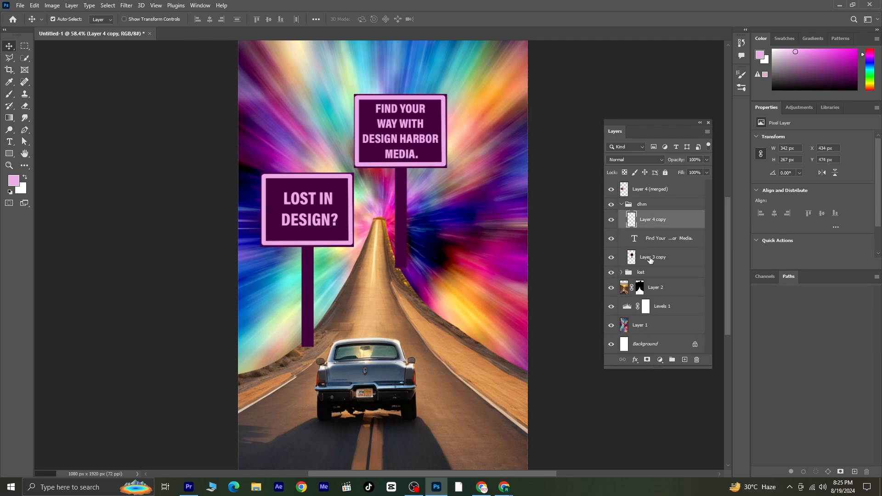
left_click(649, 259, "ctrl")
key("ctrl+alt+e")
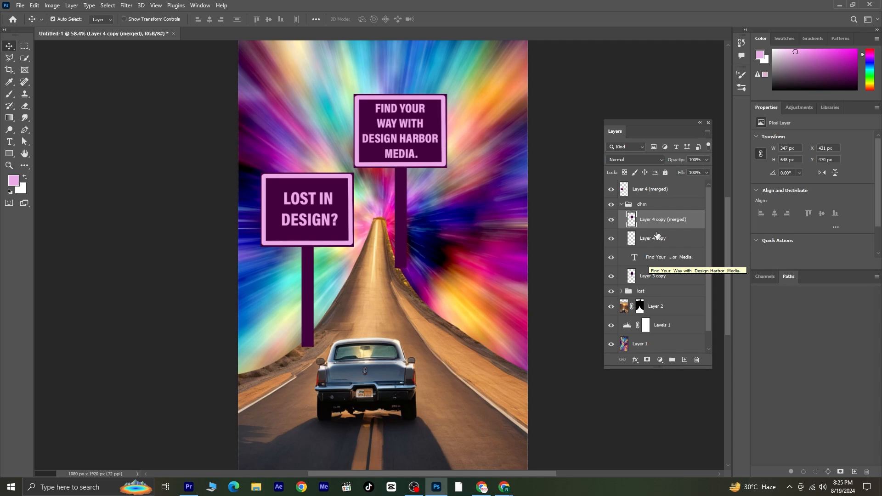
left_click_drag(658, 222, 650, 202)
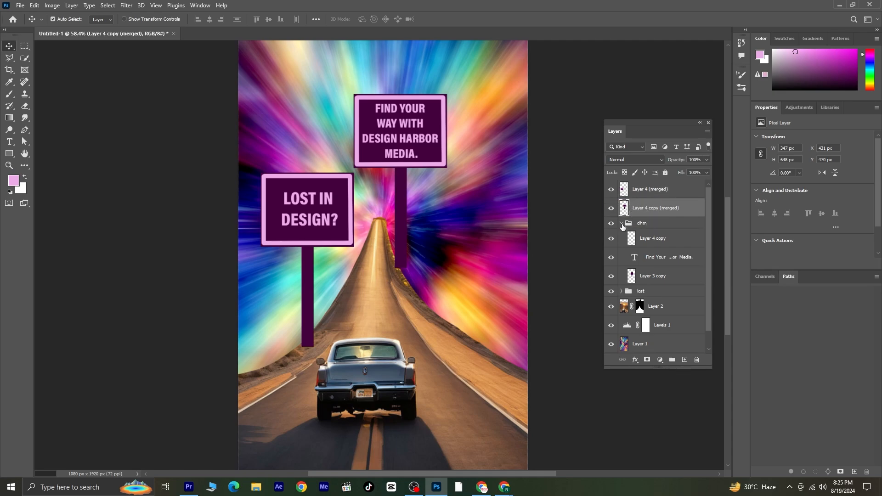
left_click(622, 223)
Hide the "dhm" and "lost" groups, keeping the two merged sign layers visible.
left_click_drag(611, 223, 611, 241)
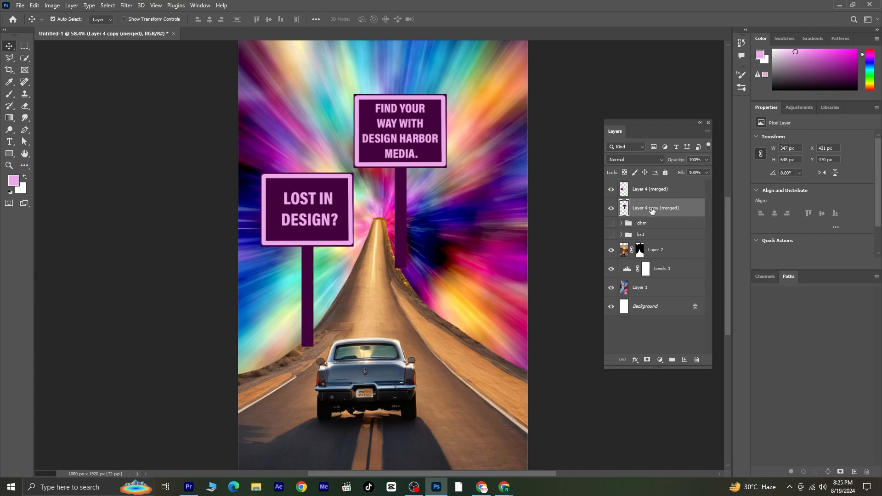
left_click(611, 209)
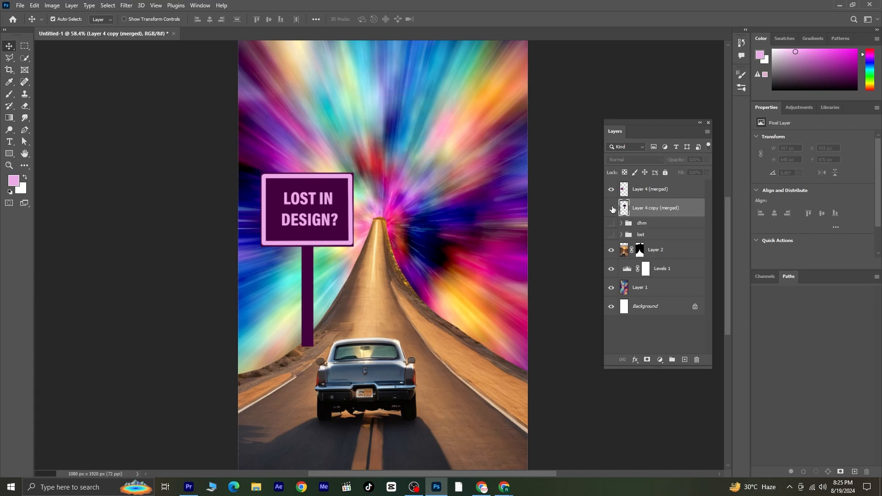
left_click(612, 209)
left_click(611, 190)
left_click(611, 189)
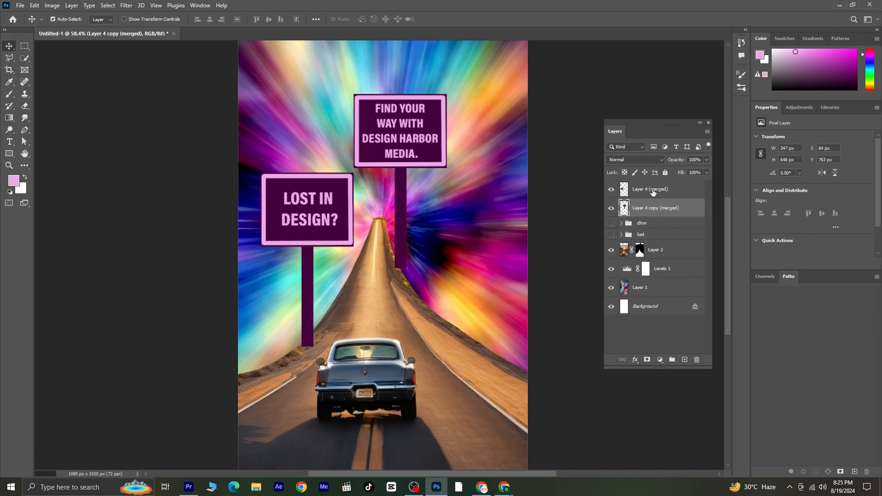
Apply a perspective transform to the merged left sign so it angles toward the road.
left_click(653, 192)
key("ctrl+t")
right_click(310, 198)
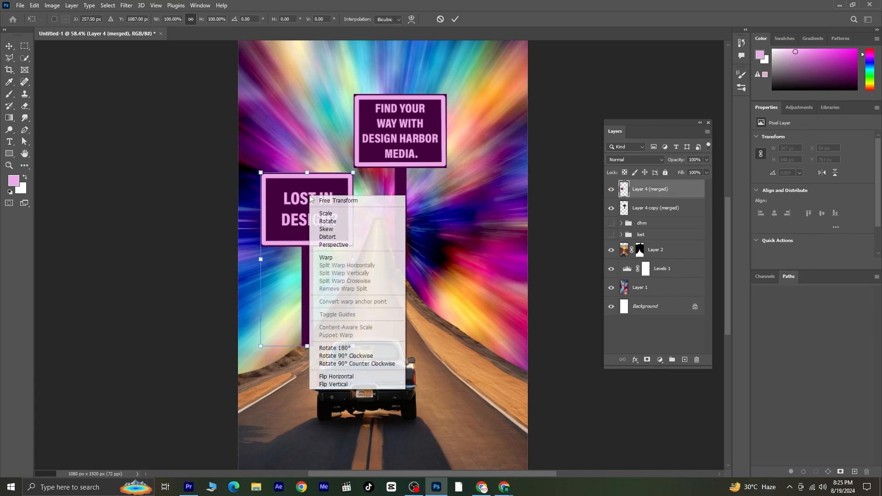
left_click(360, 245)
left_click_drag(353, 173, 355, 195)
left_click_drag(336, 235, 332, 260)
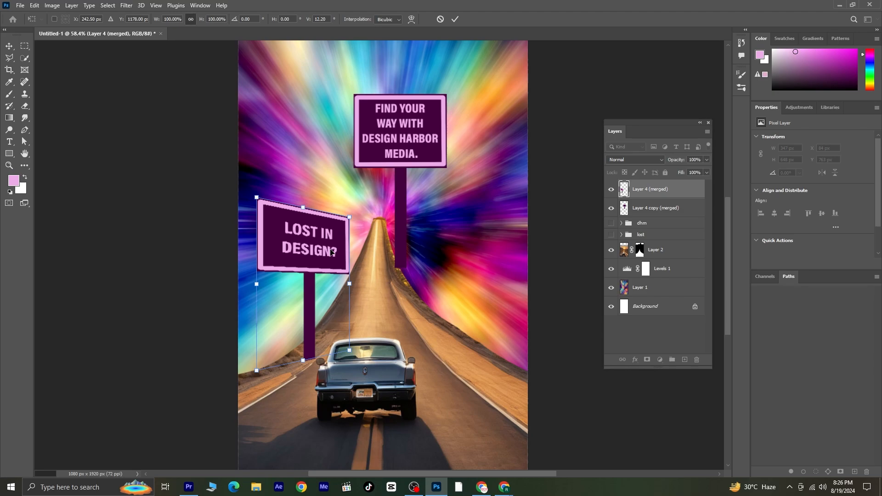
key("Return")
Move the merged right sign lower and apply a perspective transform so it angles toward the road.
left_click_drag(416, 128, 428, 162)
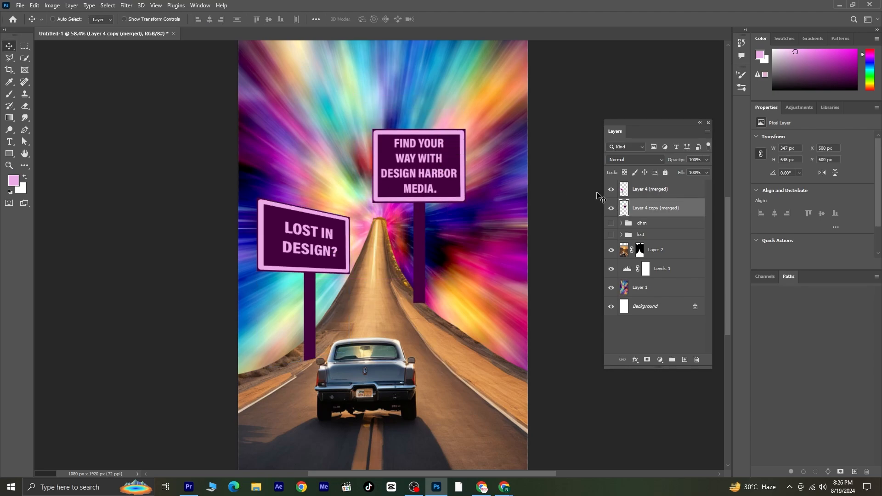
key("ctrl+t")
right_click(446, 160)
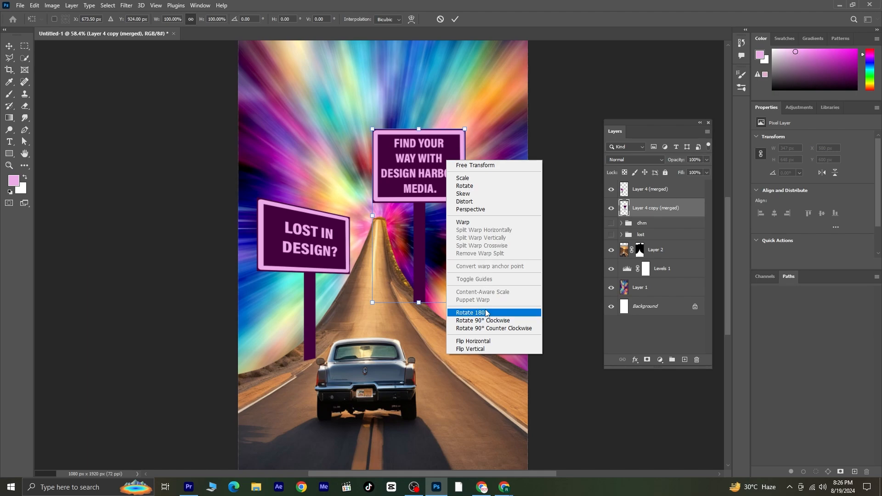
left_click(466, 209)
left_click_drag(465, 130, 464, 102)
left_click_drag(414, 140, 383, 144)
left_click_drag(421, 191, 415, 177)
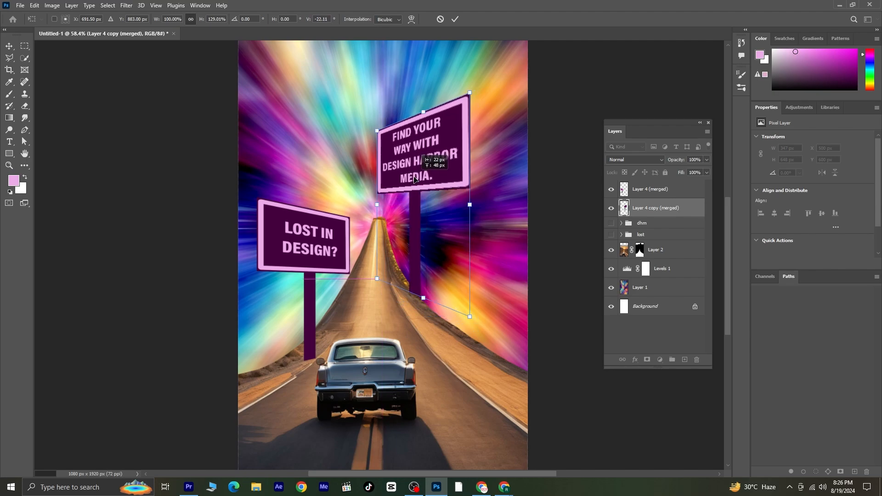
key("Return")
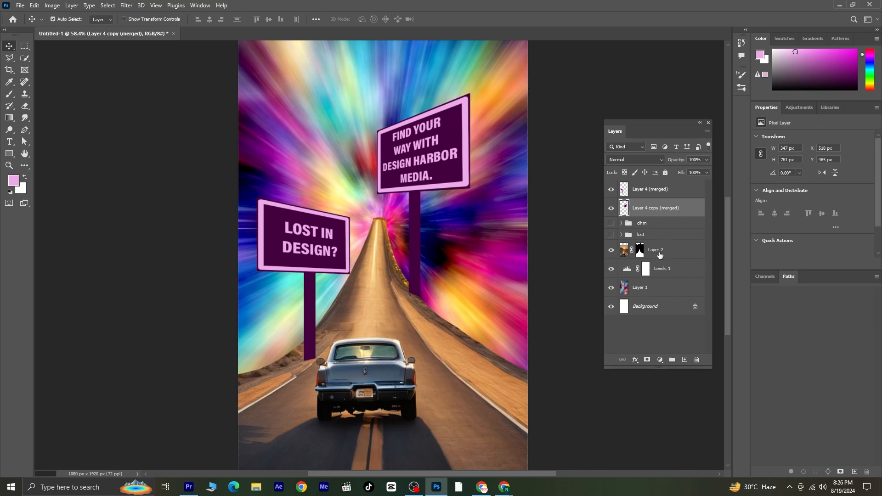
Move the road-and-car layer to the top of the layer stack, above both signs.
left_click(679, 255)
left_click_drag(679, 255, 663, 189)
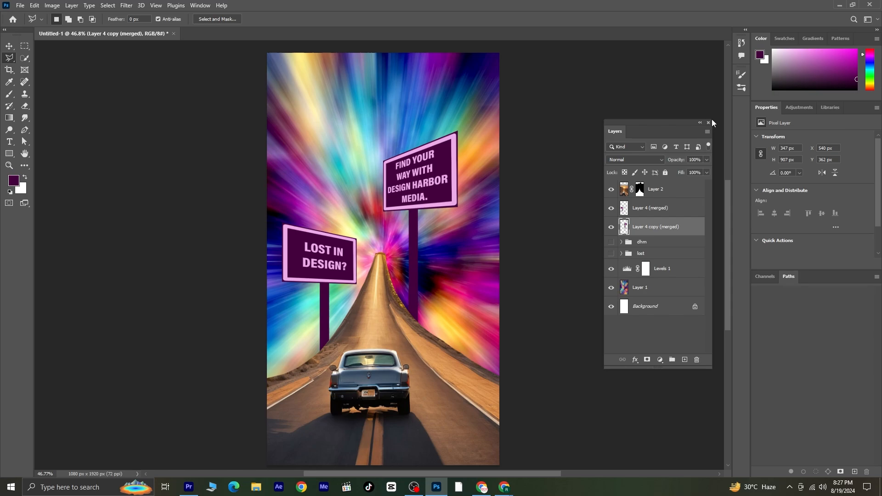
left_click(709, 122)
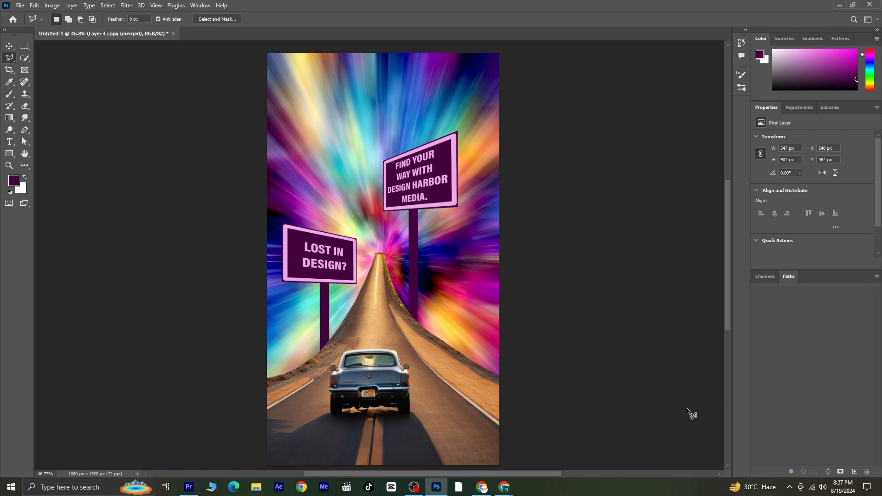